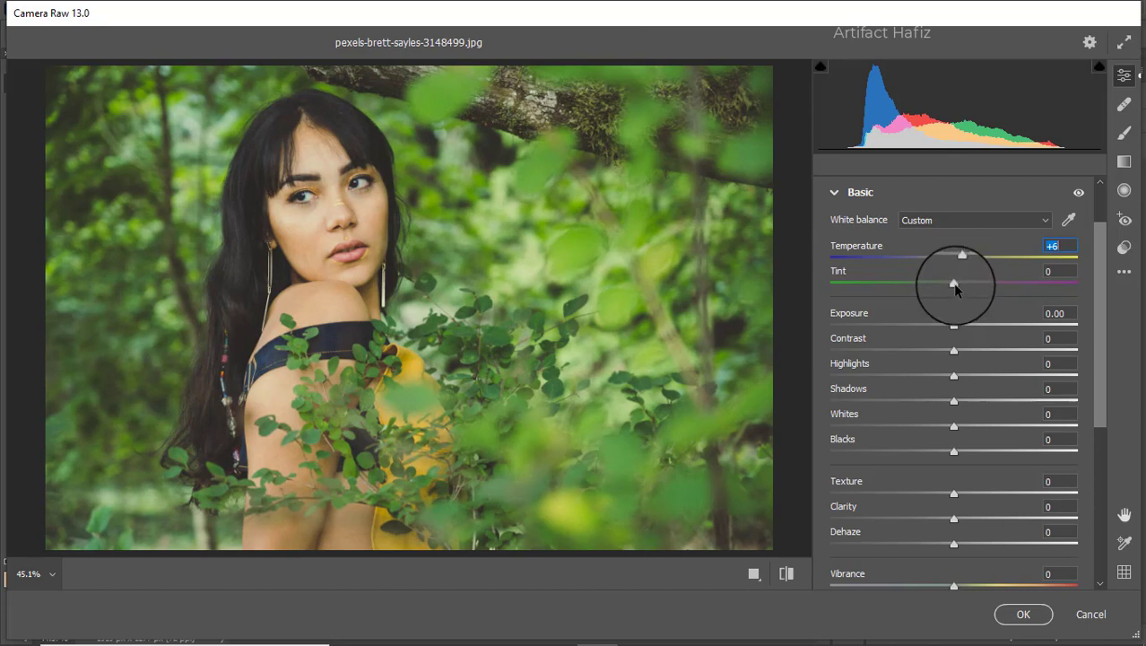
# Step: Set Tint to -3, Exposure to -0.25, Contrast to +5, Highlights to -18, Shadows to +27, Whites to +38 and Blacks to +12
pyautogui.moveTo(955, 283); pyautogui.dragTo(951, 328)
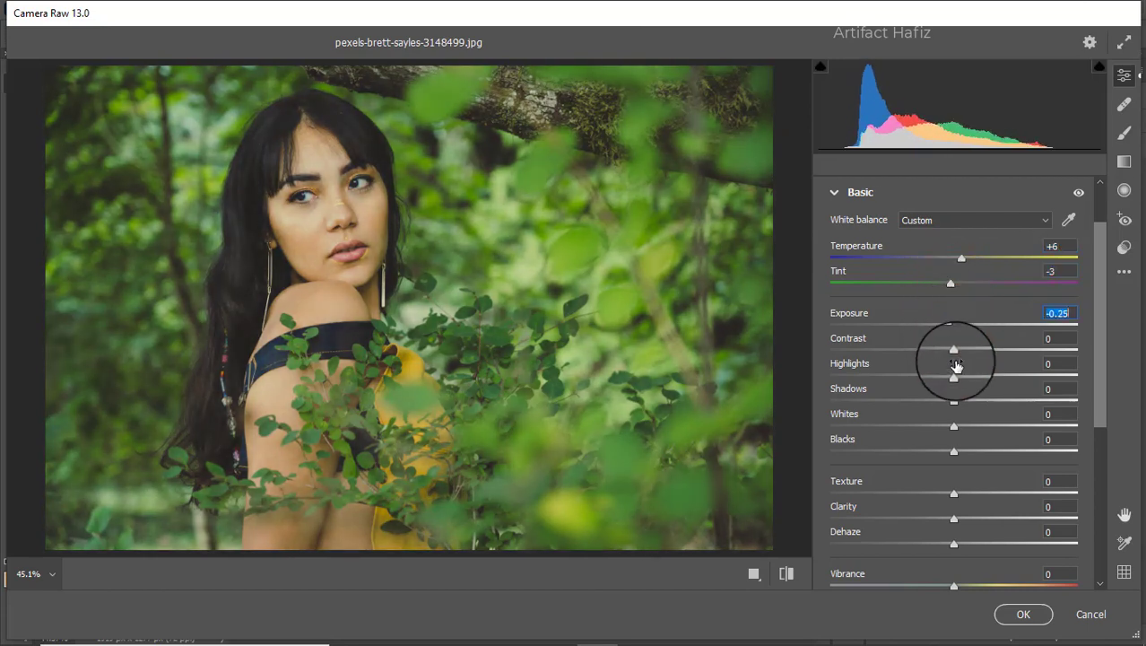
pyautogui.moveTo(955, 376); pyautogui.dragTo(958, 353)
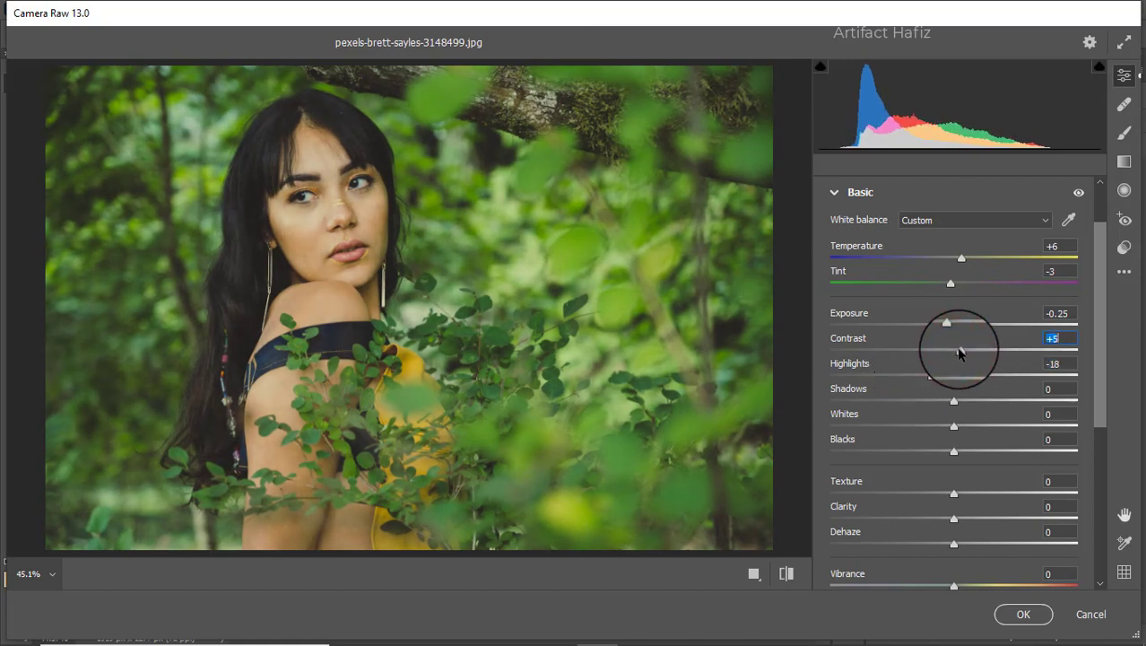
pyautogui.moveTo(953, 401); pyautogui.dragTo(998, 428)
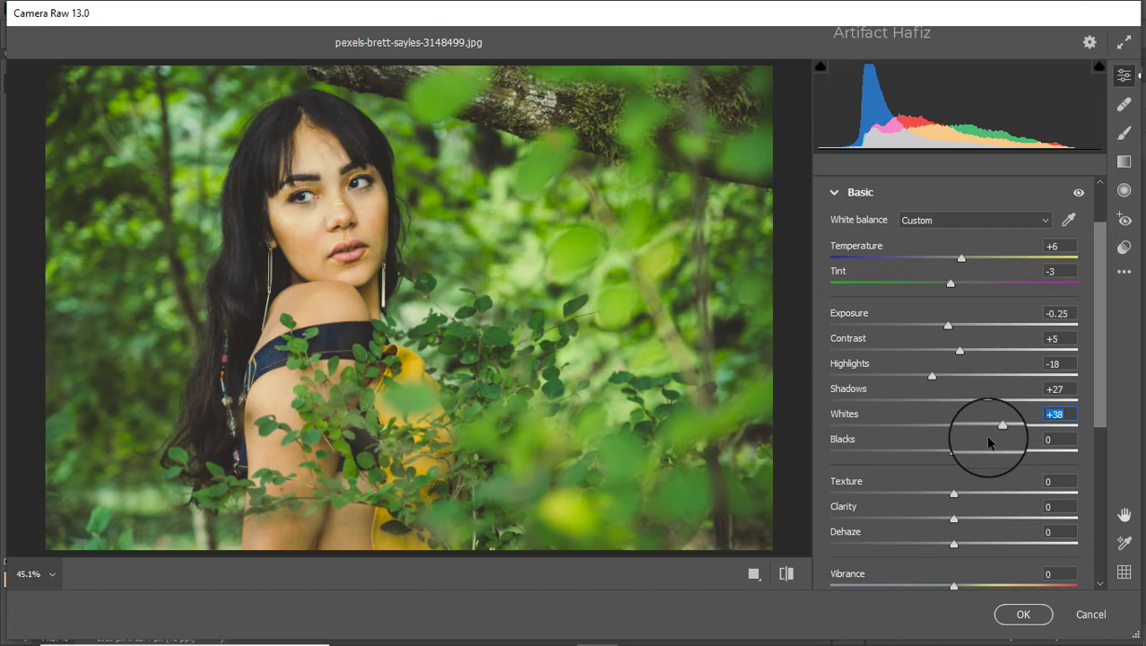
pyautogui.moveTo(953, 456)
pyautogui.mouseDown()
pyautogui.moveTo(926, 451)
pyautogui.moveTo(967, 453)
pyautogui.mouseUp()
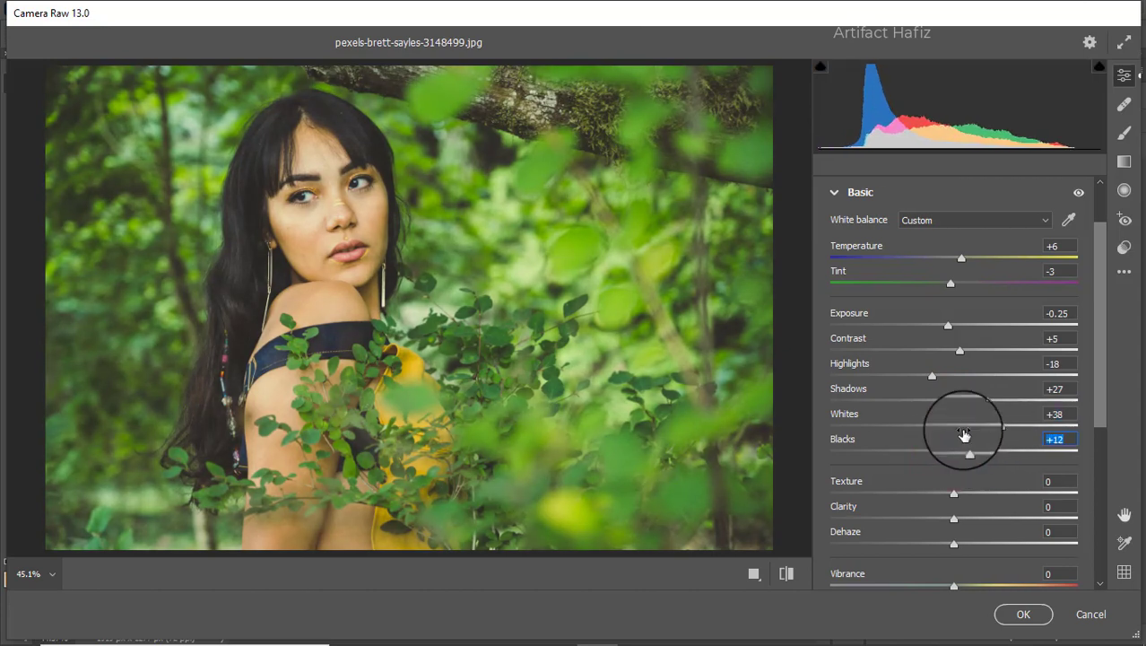
# Step: Set Texture to +2, Clarity to +3, Dehaze to +3, Vibrance to +12 and Saturation to -7
pyautogui.scroll(-3, 960, 421)
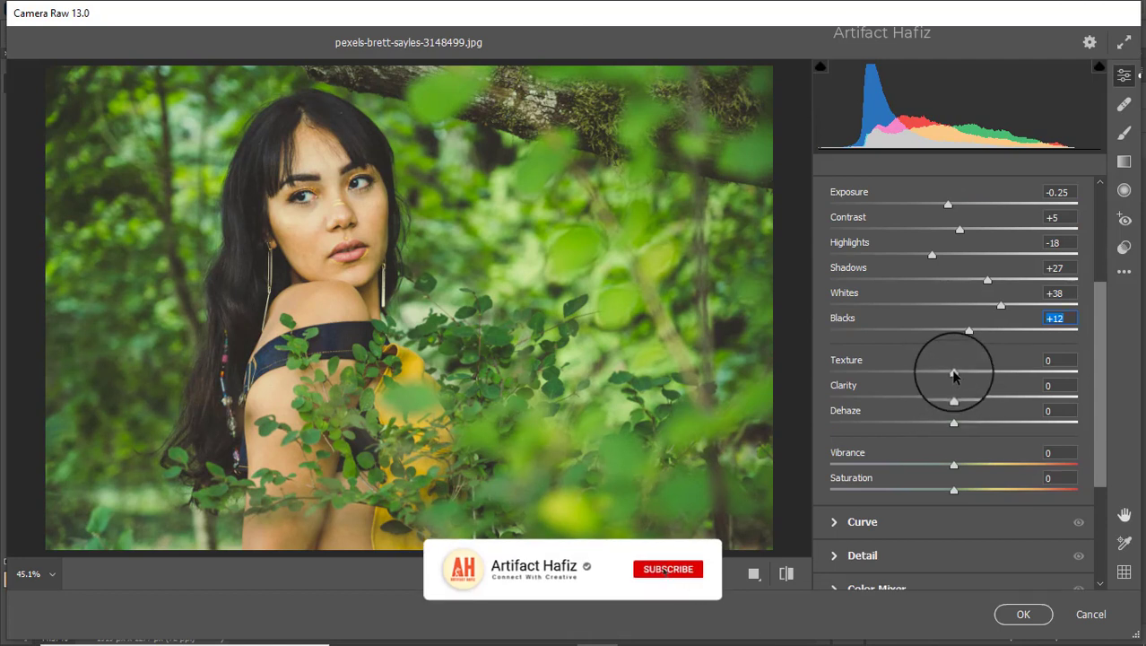
pyautogui.moveTo(953, 370); pyautogui.dragTo(957, 428)
pyautogui.scroll(-2, 927, 384)
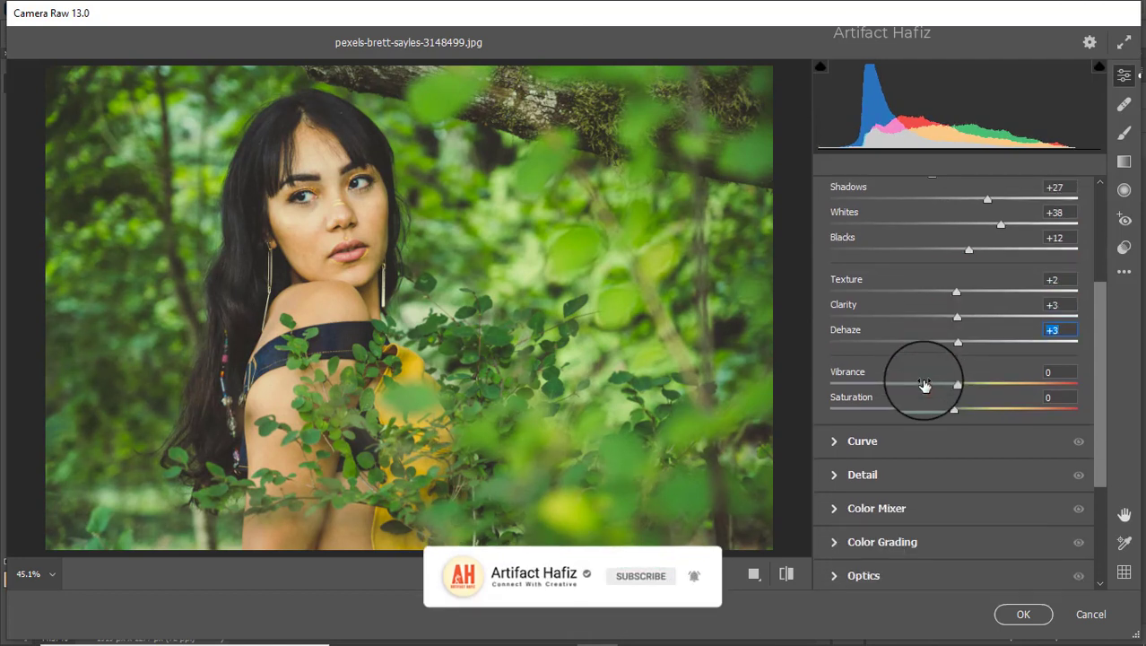
pyautogui.moveTo(953, 385)
pyautogui.mouseDown()
pyautogui.moveTo(957, 413)
pyautogui.moveTo(939, 412)
pyautogui.moveTo(969, 387)
pyautogui.mouseUp()
# Step: Add a shadow point and a highlight point (input 190, output 199) to the RGB point curve, and lift the blue curve's black point to output 16
pyautogui.click(863, 442)
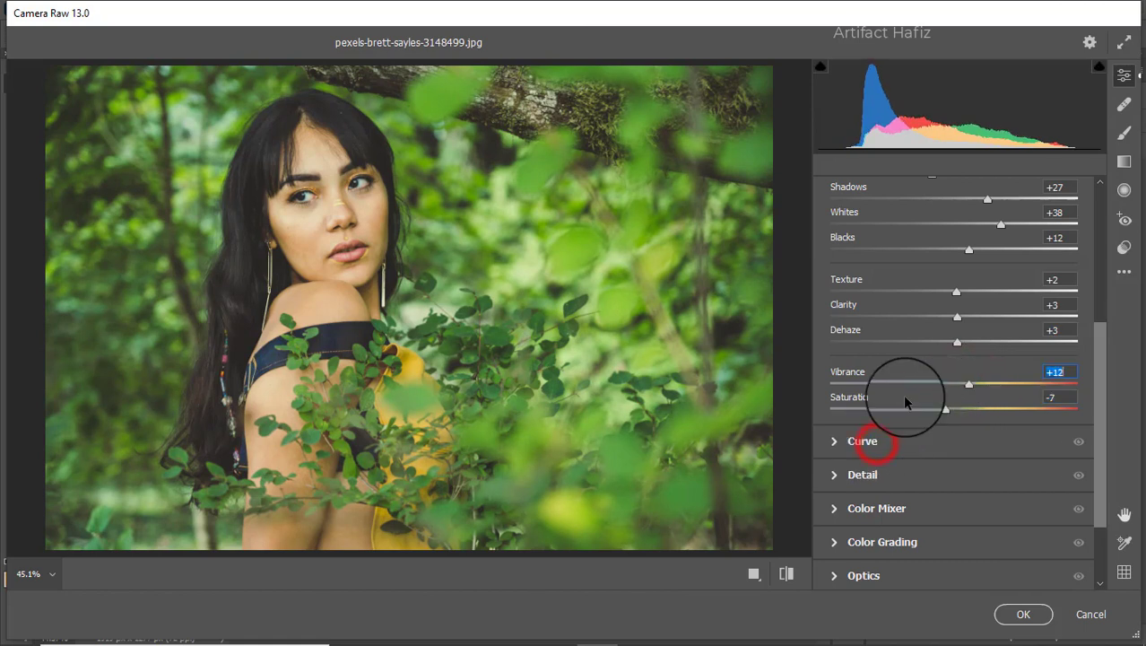
pyautogui.click(923, 266)
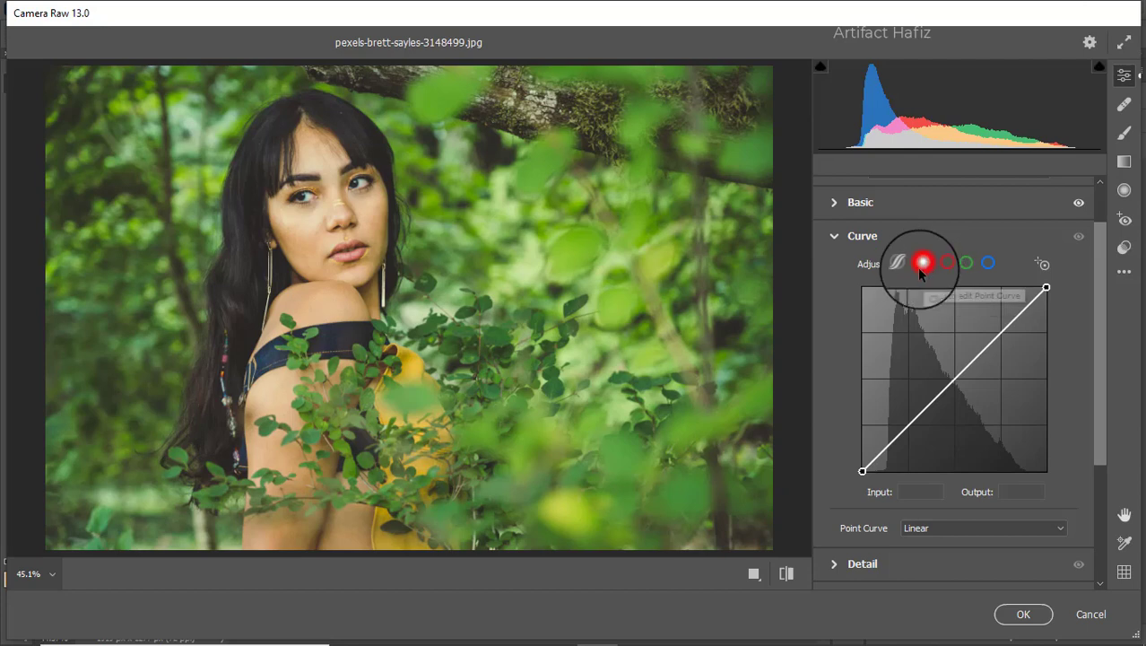
pyautogui.click(909, 428)
pyautogui.moveTo(1005, 333); pyautogui.dragTo(1000, 330)
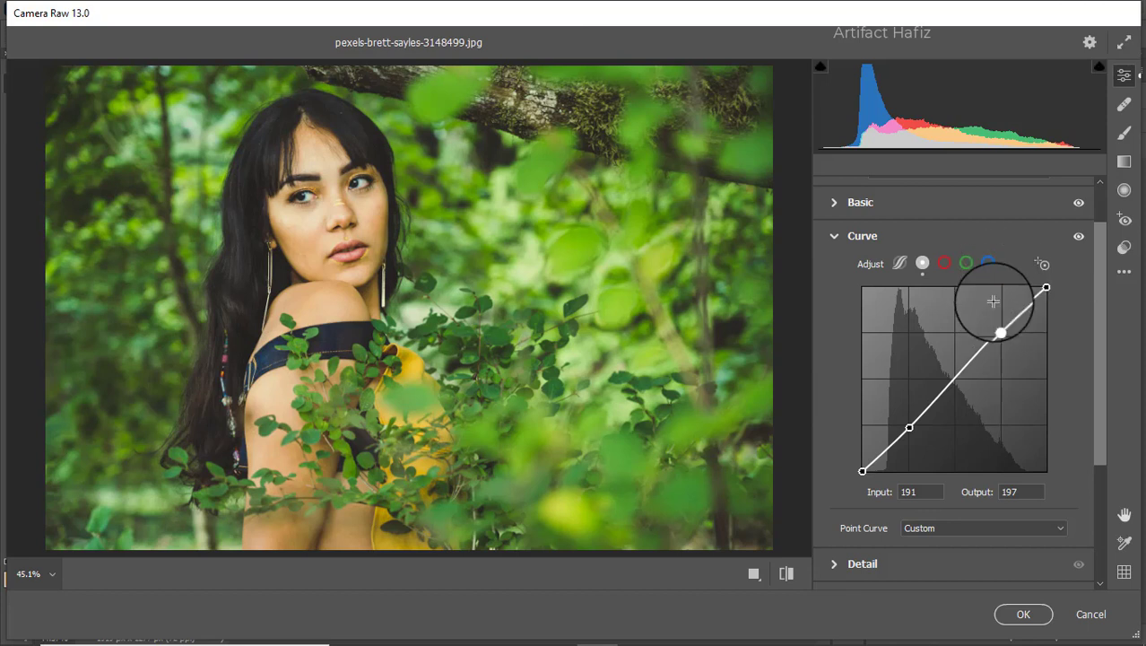
pyautogui.moveTo(1000, 327); pyautogui.dragTo(998, 326)
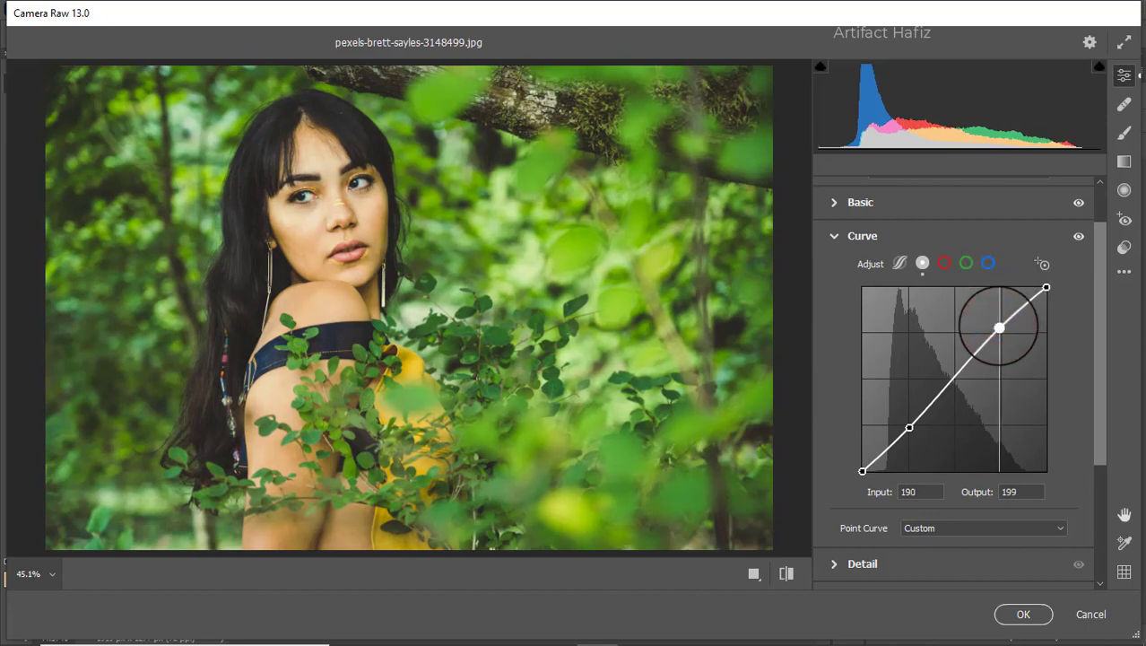
pyautogui.click(989, 262)
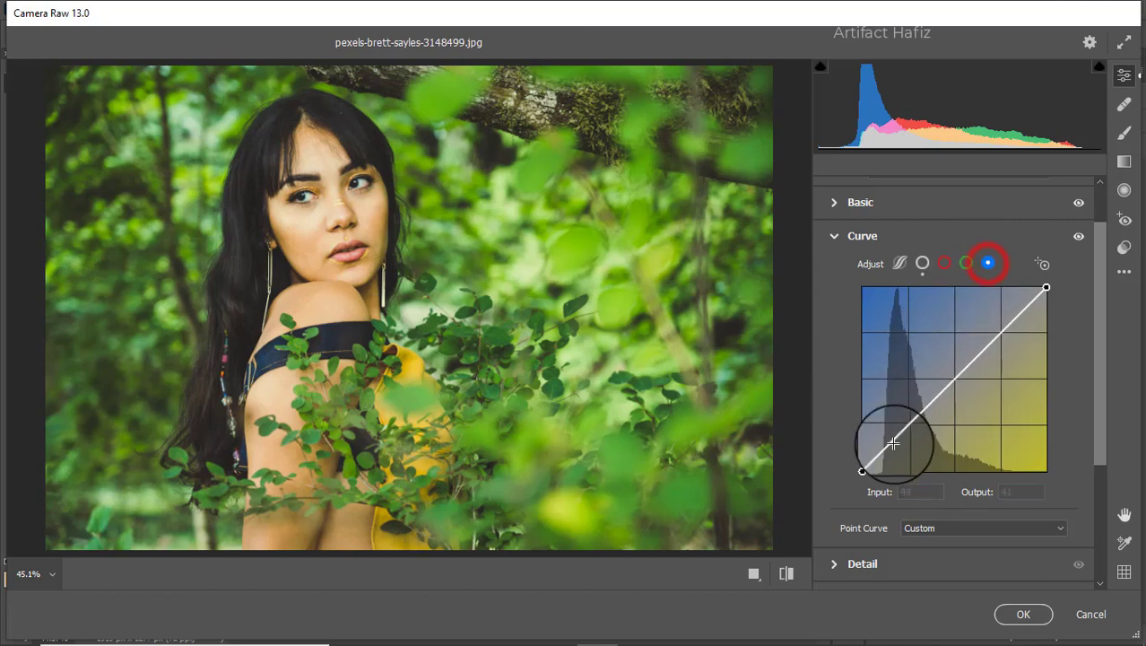
pyautogui.moveTo(862, 471); pyautogui.dragTo(863, 460)
# Step: Set the Detail adjustments to Sharpening 10, Noise Reduction 10 and Color Noise Reduction 19
pyautogui.scroll(-3, 901, 399)
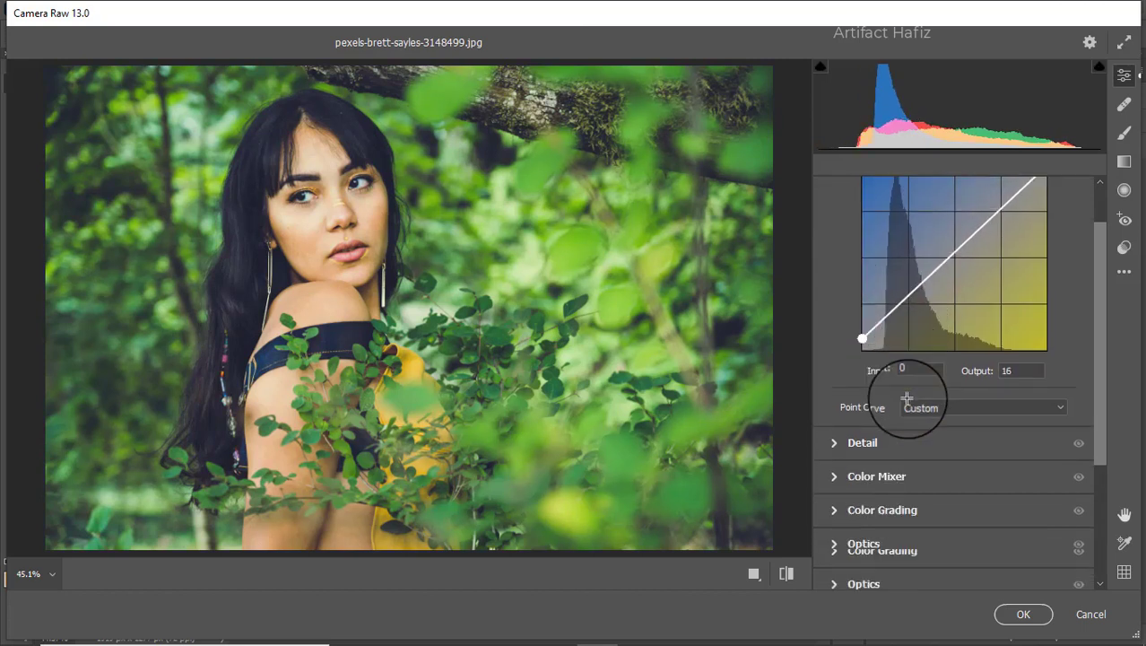
pyautogui.click(861, 443)
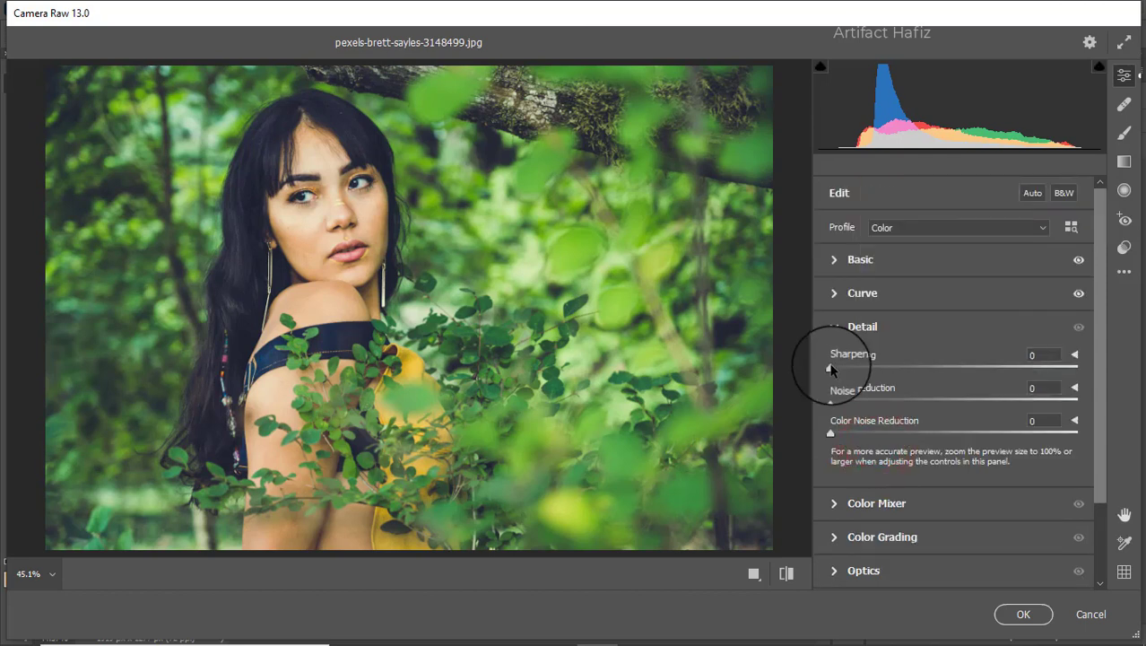
pyautogui.moveTo(831, 366); pyautogui.dragTo(875, 449)
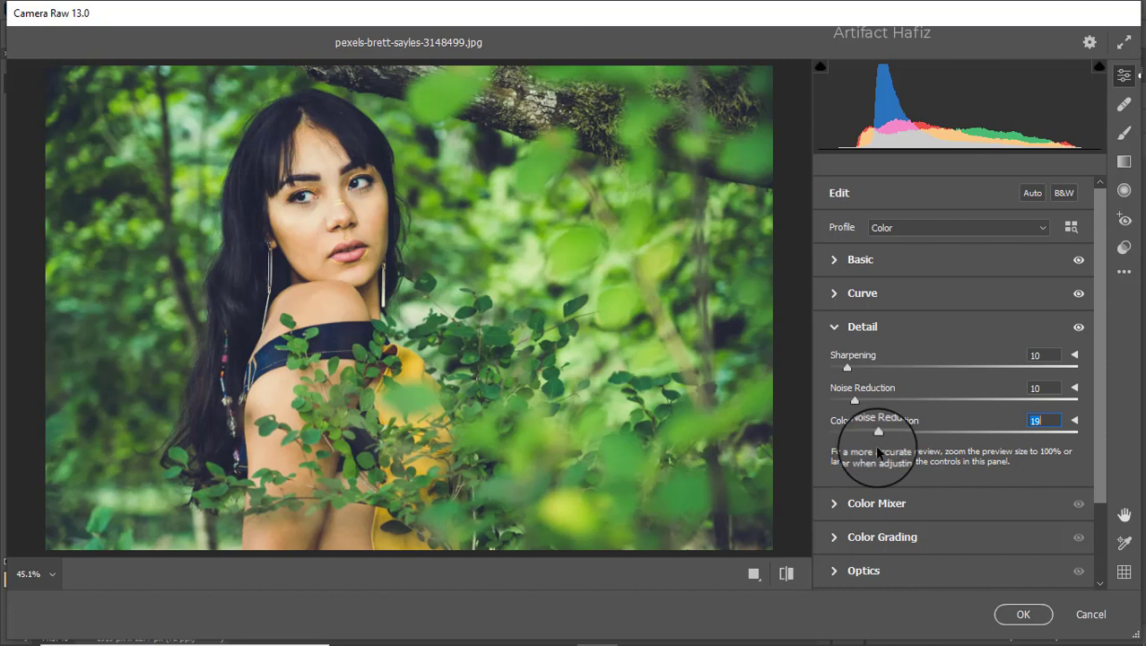
# Step: Adjust the Color Mixer saturation: Reds +82, Oranges +8, Yellows -17, Greens -44, Aquas +16 and Blues +16
pyautogui.click(840, 503)
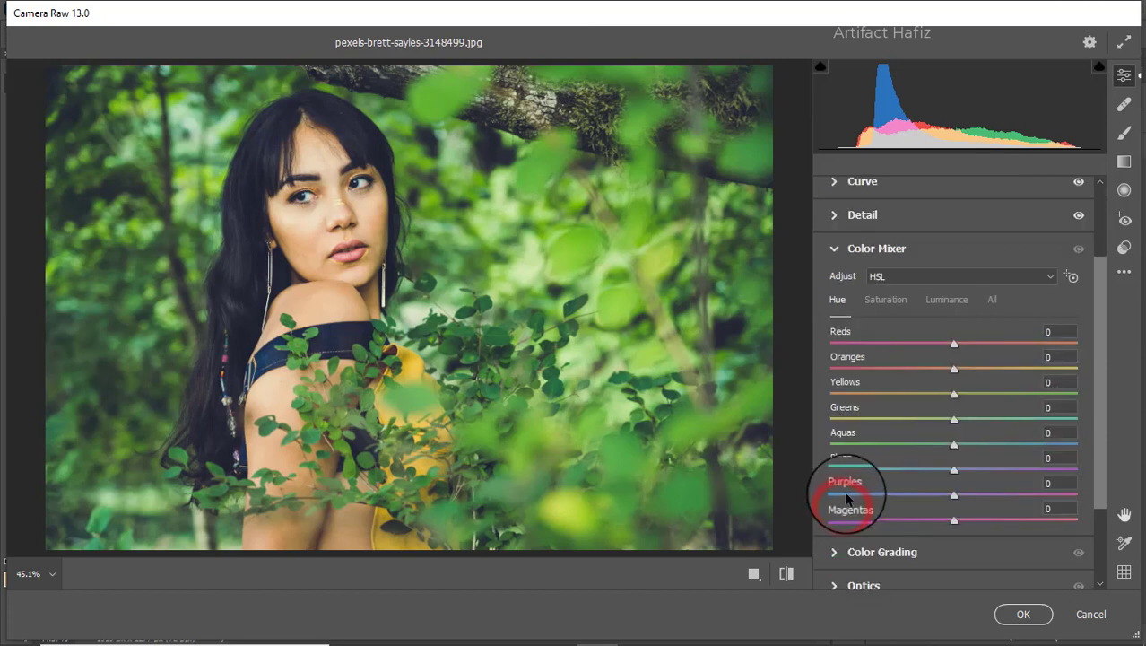
pyautogui.click(886, 309)
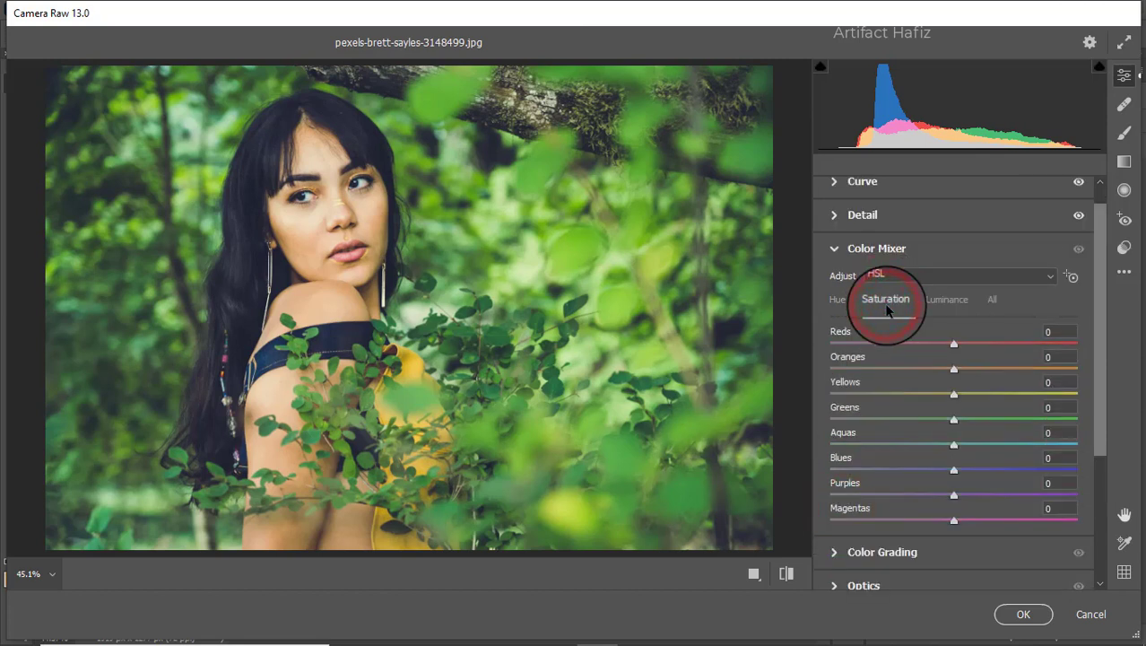
pyautogui.moveTo(955, 344); pyautogui.dragTo(1056, 348)
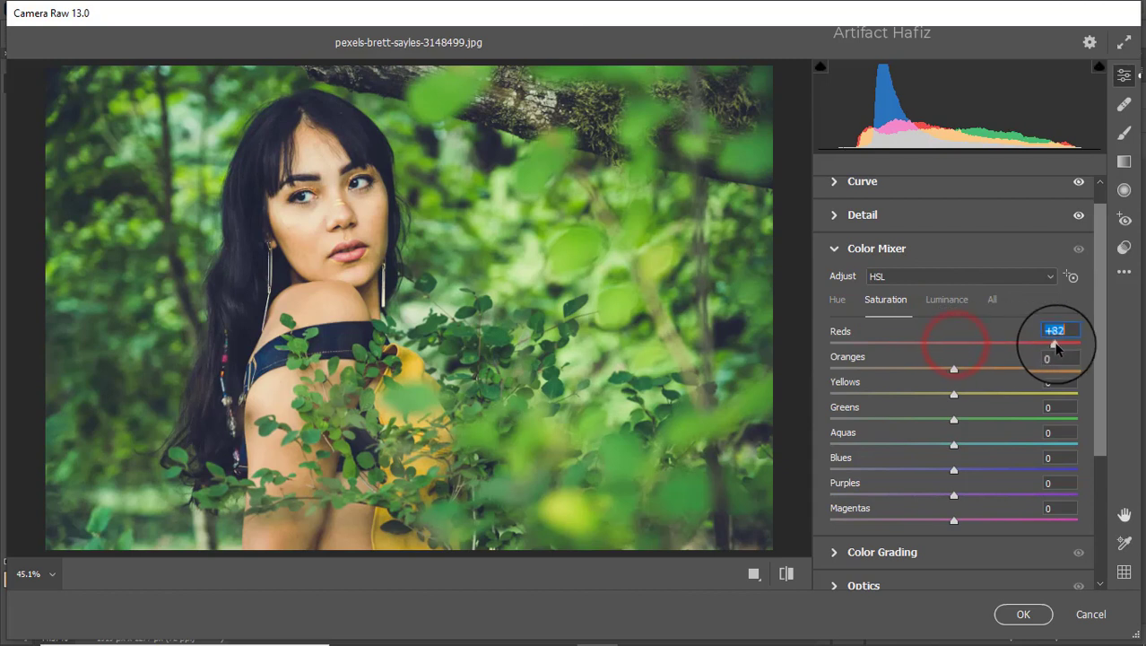
pyautogui.moveTo(954, 369); pyautogui.dragTo(883, 422)
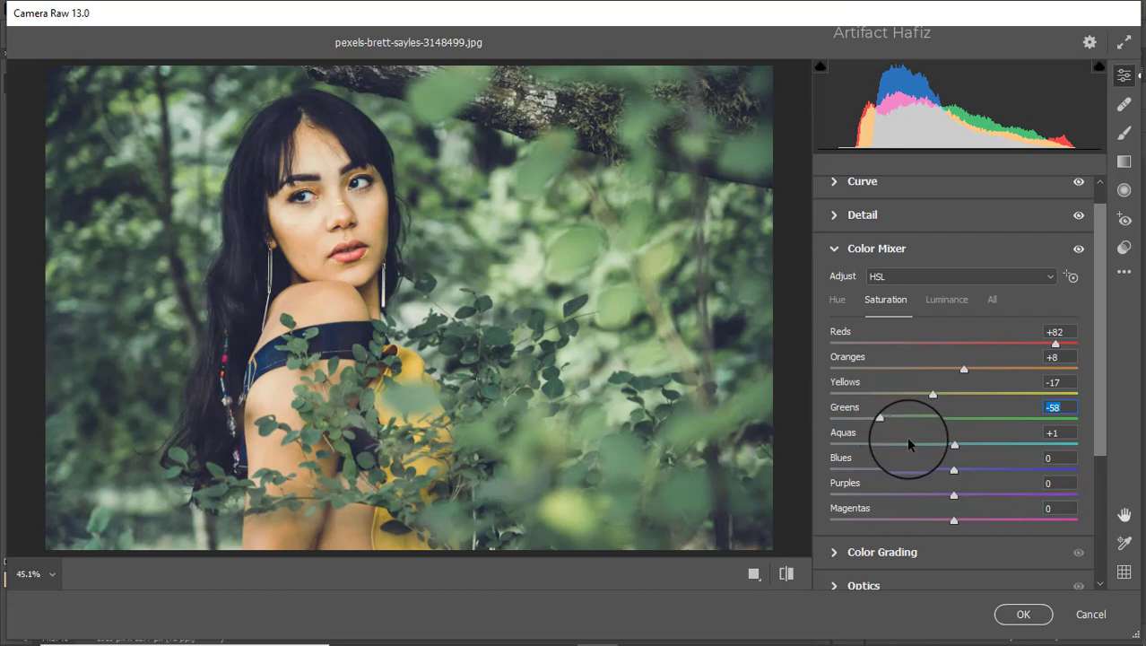
pyautogui.moveTo(954, 445); pyautogui.dragTo(974, 474)
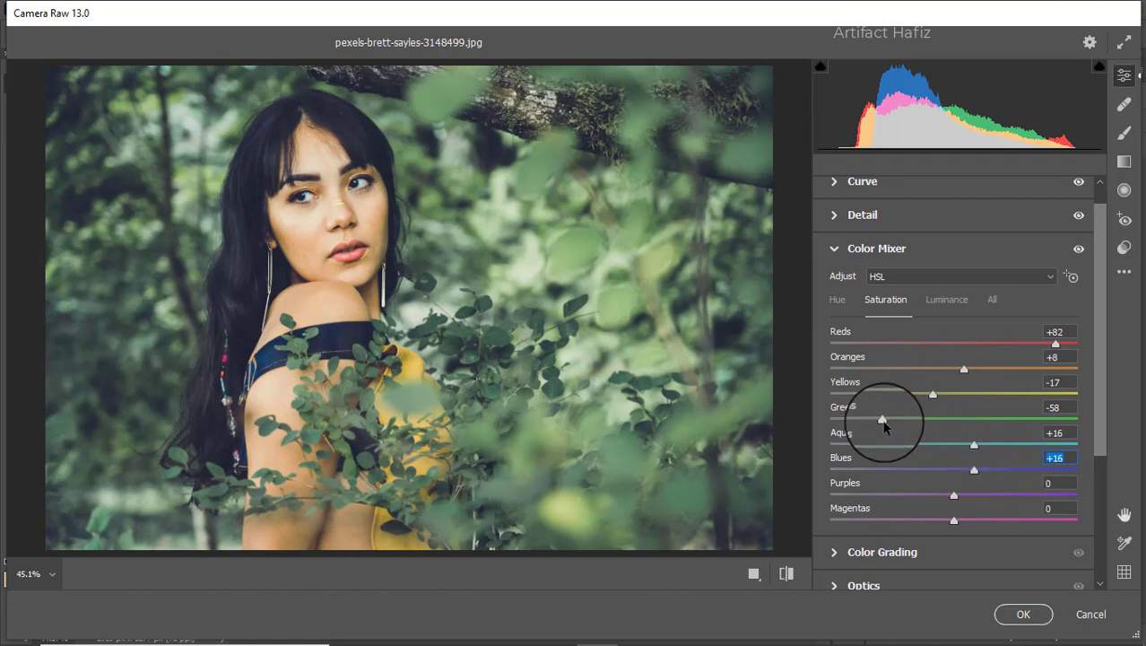
pyautogui.moveTo(883, 420); pyautogui.dragTo(898, 421)
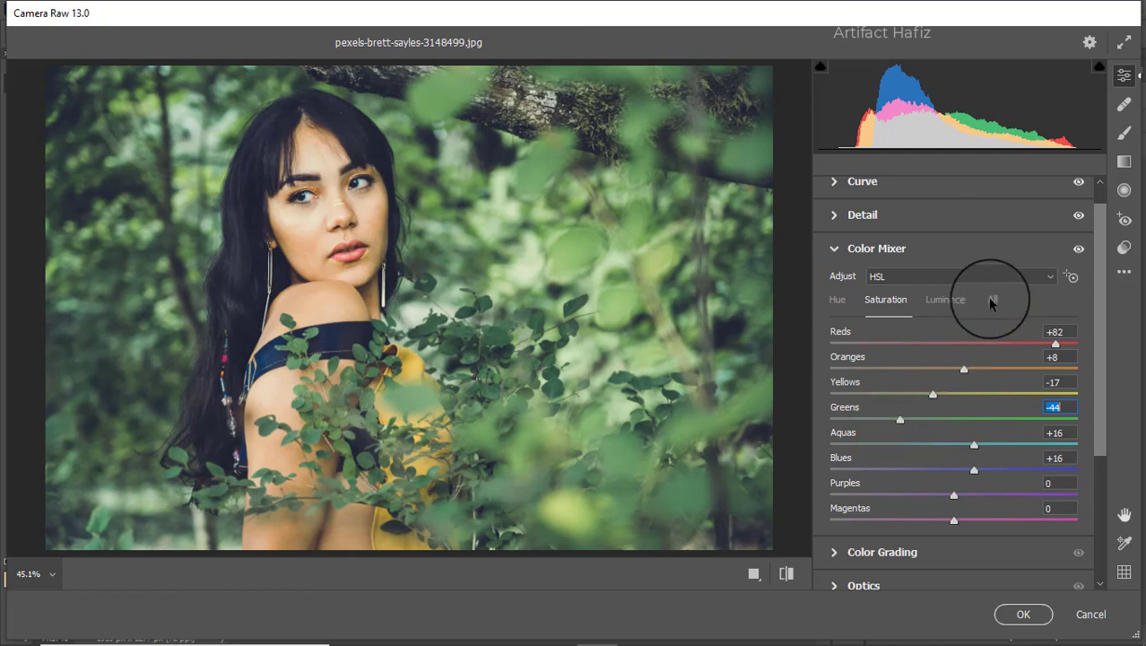
# Step: Lower the Color Mixer luminance: Oranges -3, Yellows -13, Greens -20 and Aquas -12
pyautogui.click(944, 299)
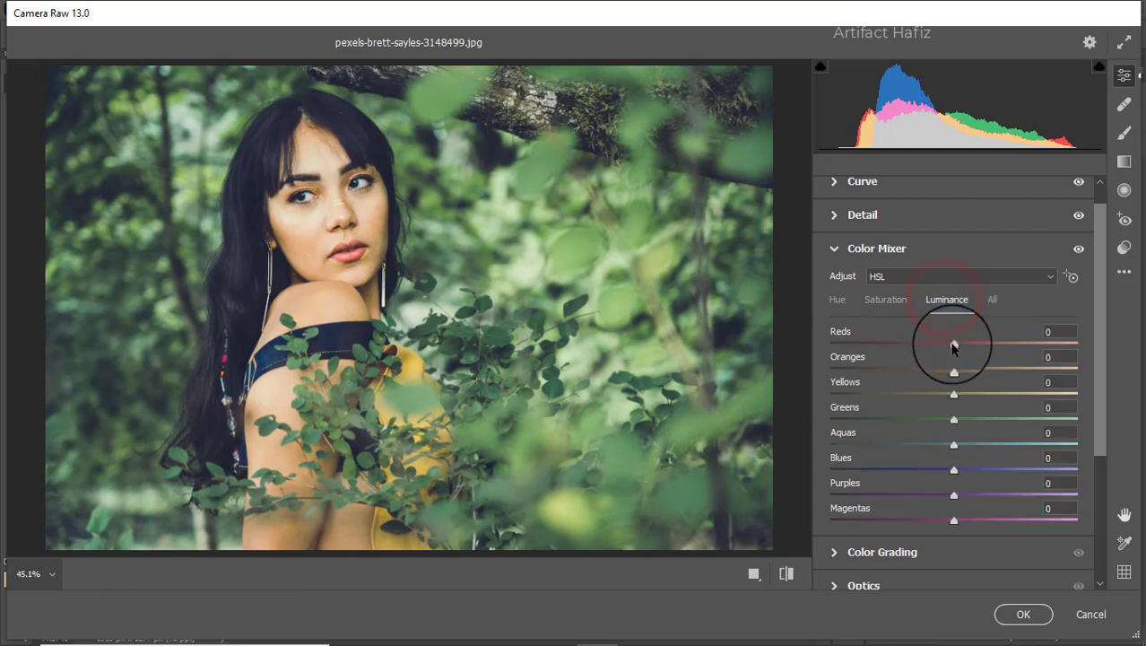
pyautogui.moveTo(975, 374); pyautogui.dragTo(935, 400)
pyautogui.click(955, 405)
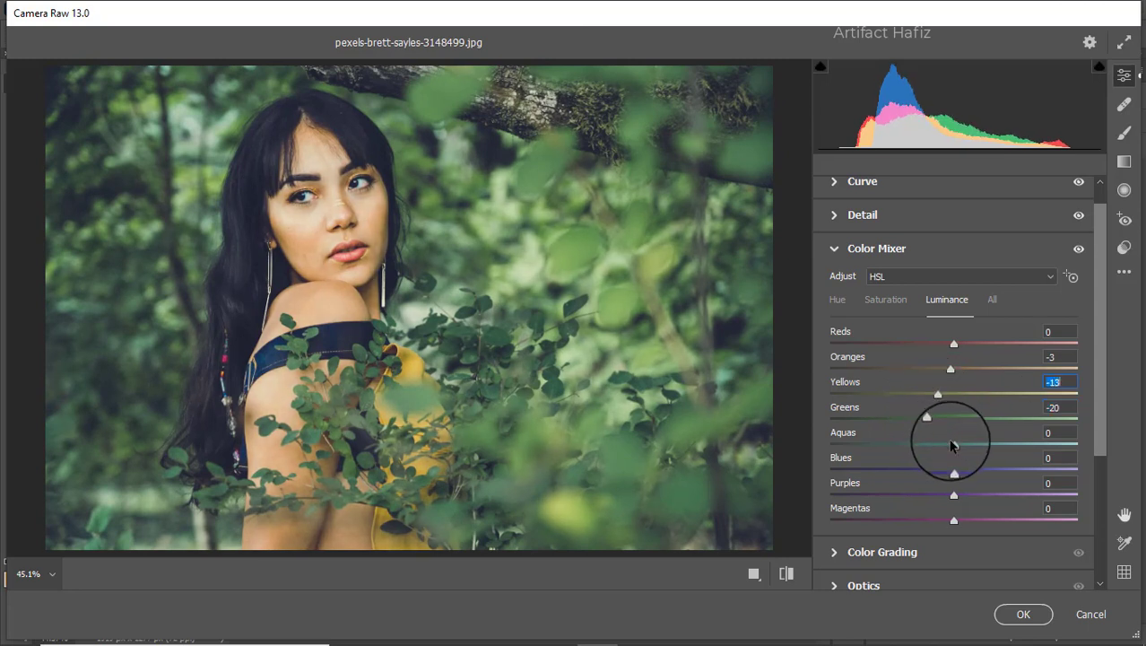
pyautogui.moveTo(952, 442); pyautogui.dragTo(877, 444)
pyautogui.click(941, 447)
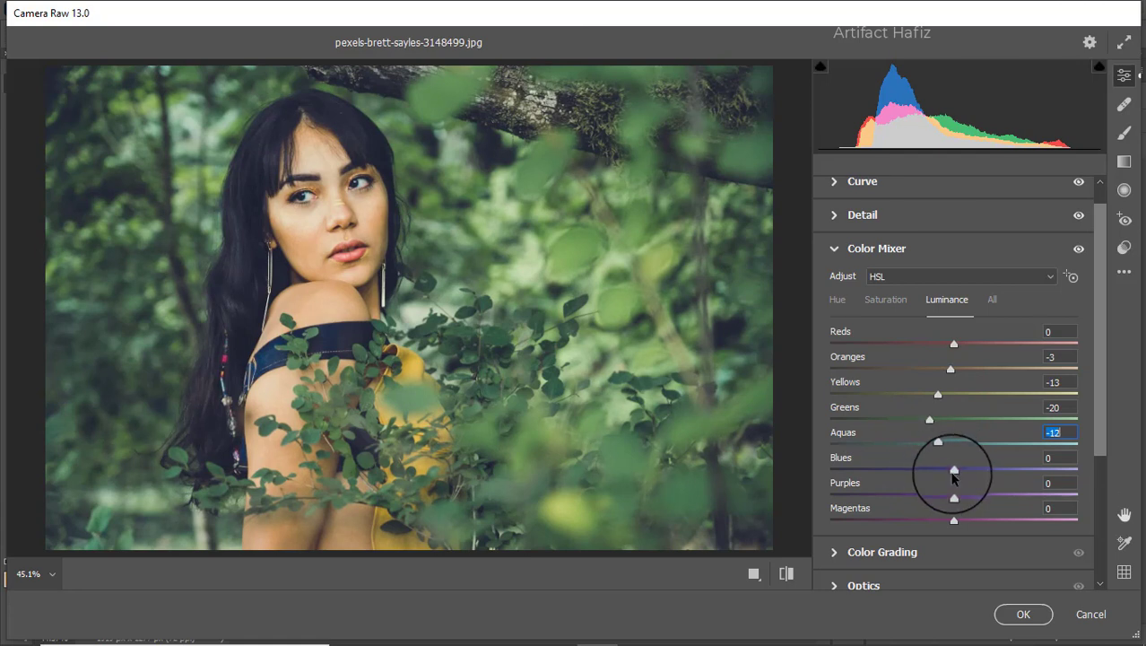
# Step: Shift the Color Mixer hues: Yellows -9, Greens -16, Aquas -56 and Blues -52
pyautogui.moveTo(955, 471); pyautogui.dragTo(890, 473)
pyautogui.click(837, 300)
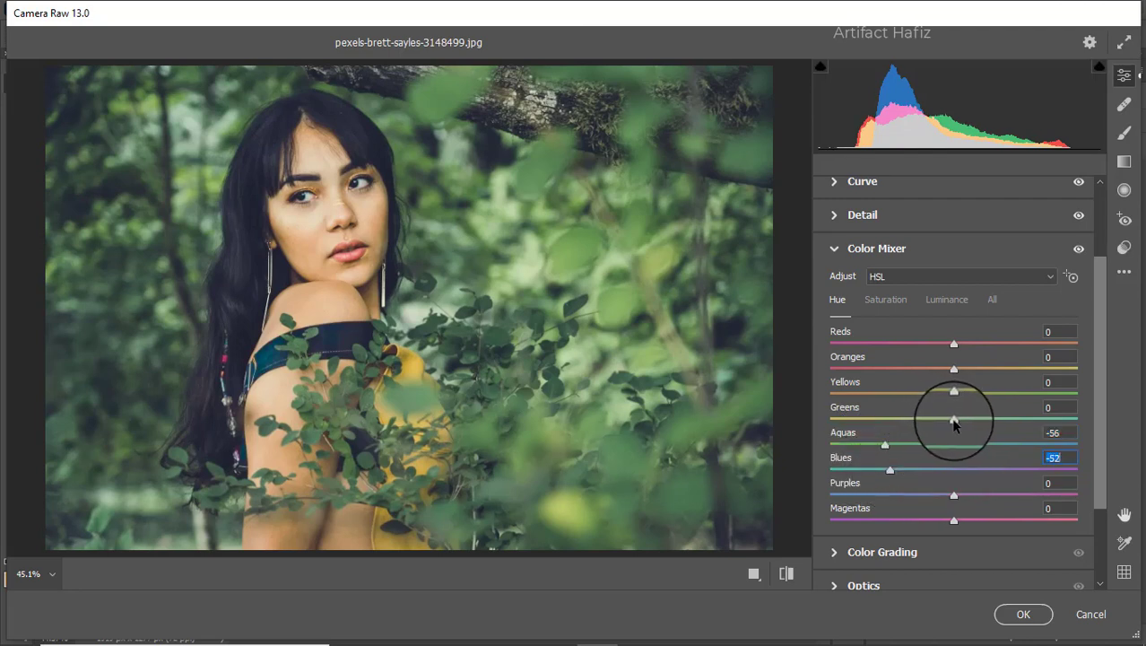
pyautogui.moveTo(954, 419); pyautogui.dragTo(943, 398)
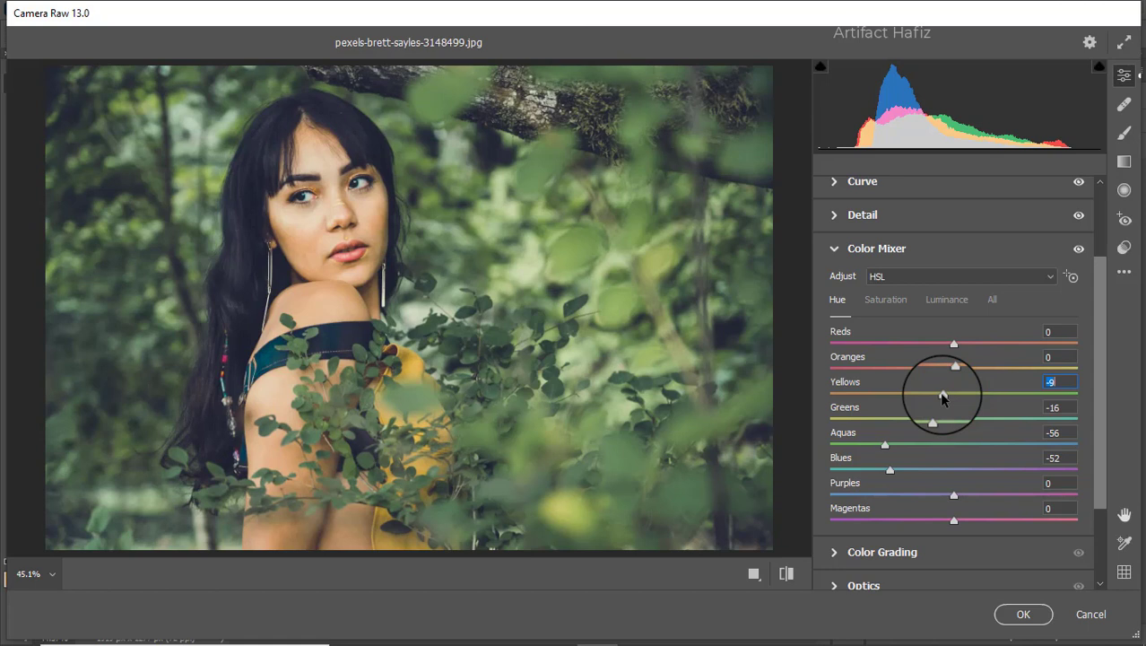
# Step: Tint the shadows blue in Color Grading with a hue of about 237 and saturation of about 12
pyautogui.scroll(-3, 933, 442)
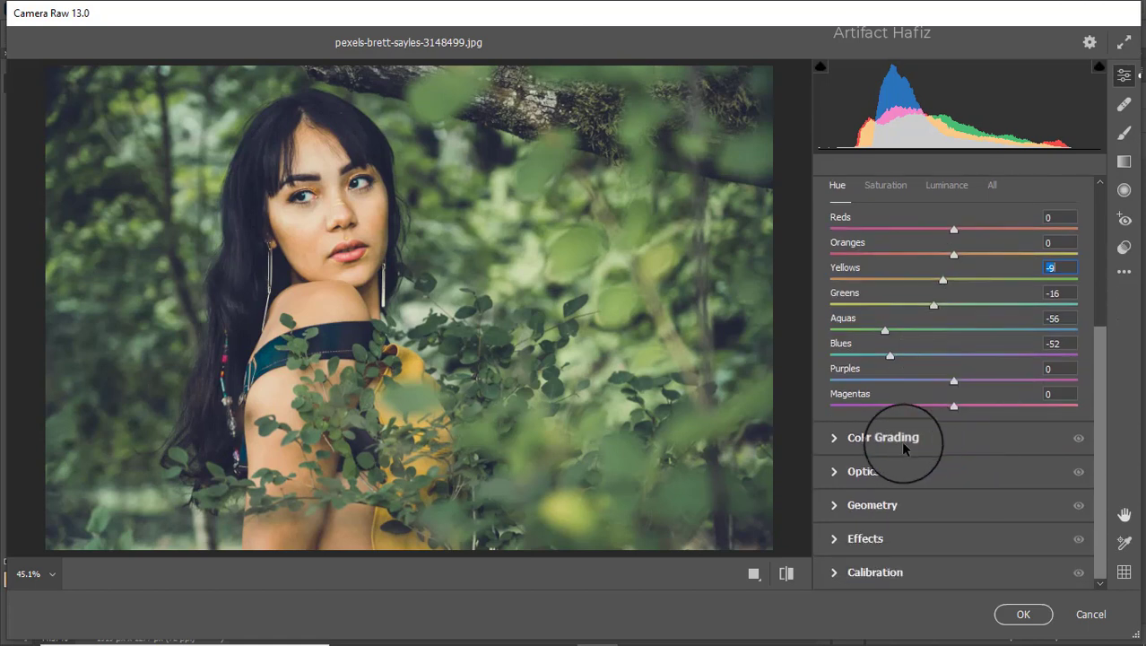
pyautogui.click(895, 437)
pyautogui.moveTo(899, 441); pyautogui.dragTo(852, 424)
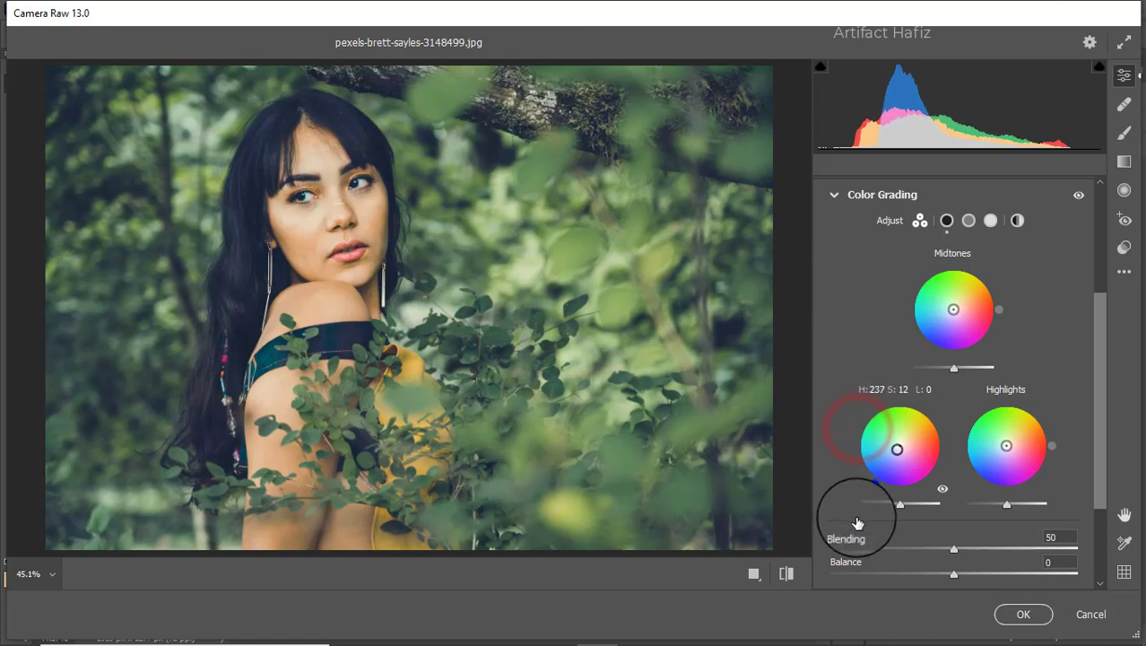
pyautogui.moveTo(859, 518)
pyautogui.mouseDown()
pyautogui.moveTo(870, 524)
pyautogui.moveTo(833, 507)
pyautogui.moveTo(845, 523)
pyautogui.mouseUp()
# Step: Grade the highlights to hue 267, saturation 11, and the midtones to hue 19, saturation 13
pyautogui.moveTo(1007, 445); pyautogui.dragTo(1004, 536)
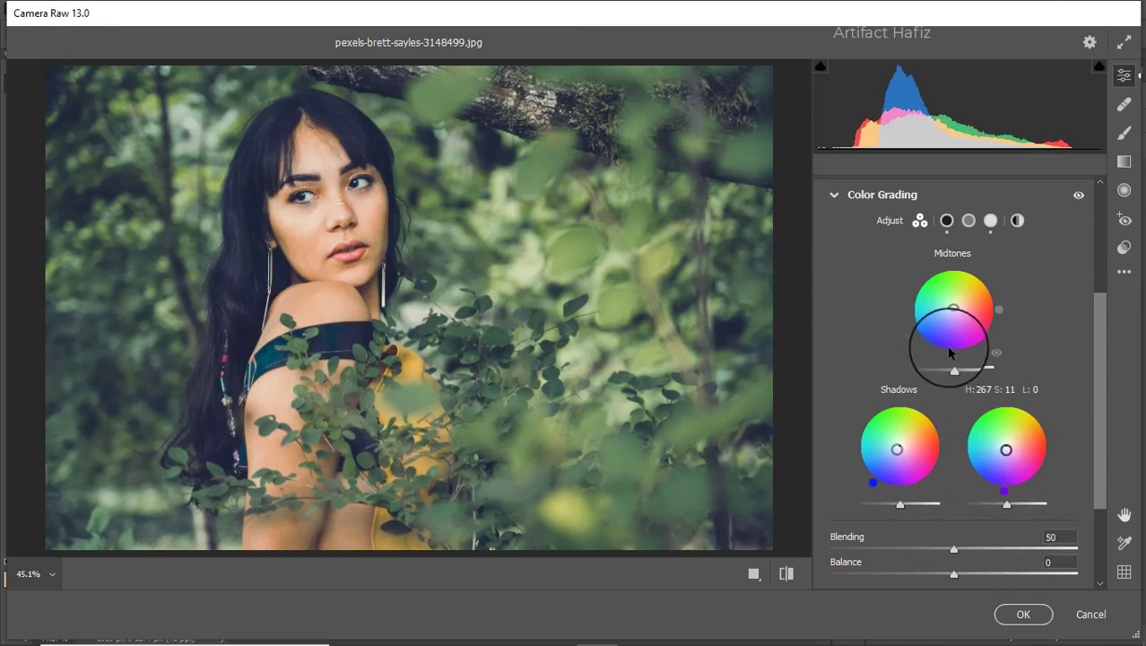
pyautogui.click(952, 306)
pyautogui.moveTo(953, 306); pyautogui.dragTo(1006, 298)
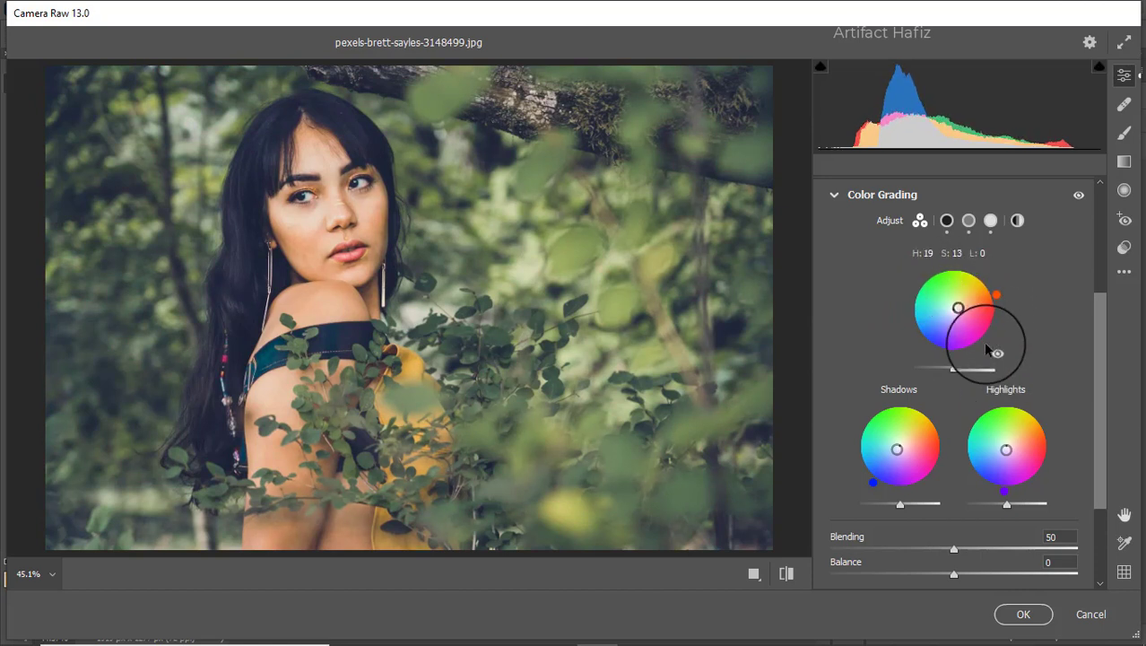
# Step: Add a slight dark vignette to the photo by setting Vignetting to -4 in the Effects adjustments
pyautogui.scroll(-3, 987, 312)
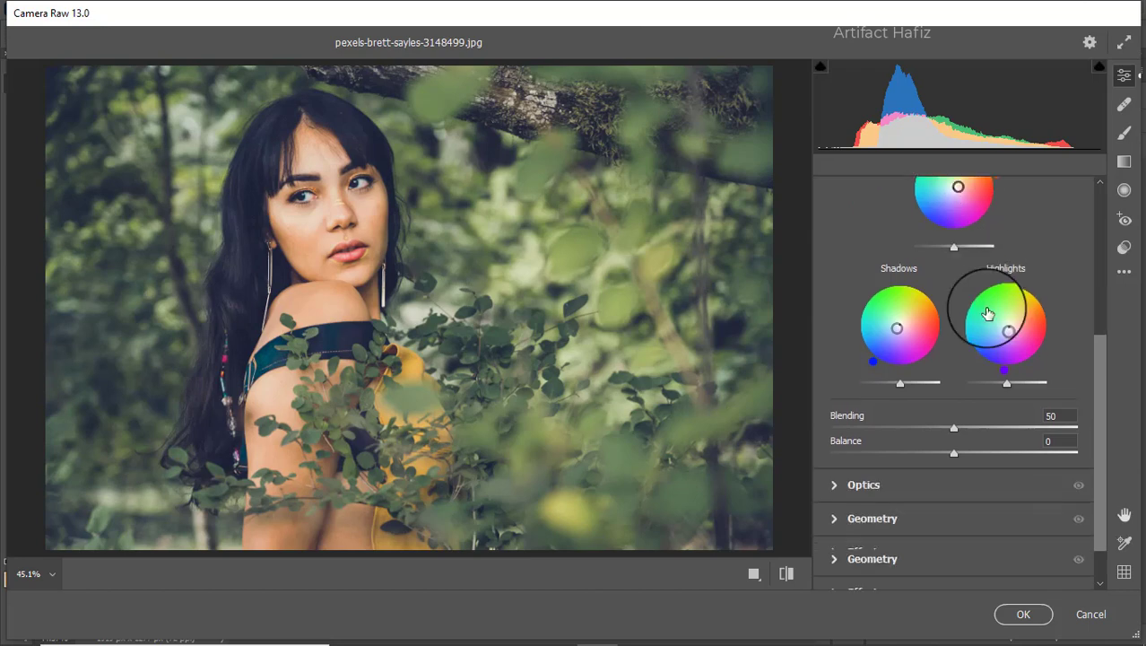
pyautogui.click(880, 538)
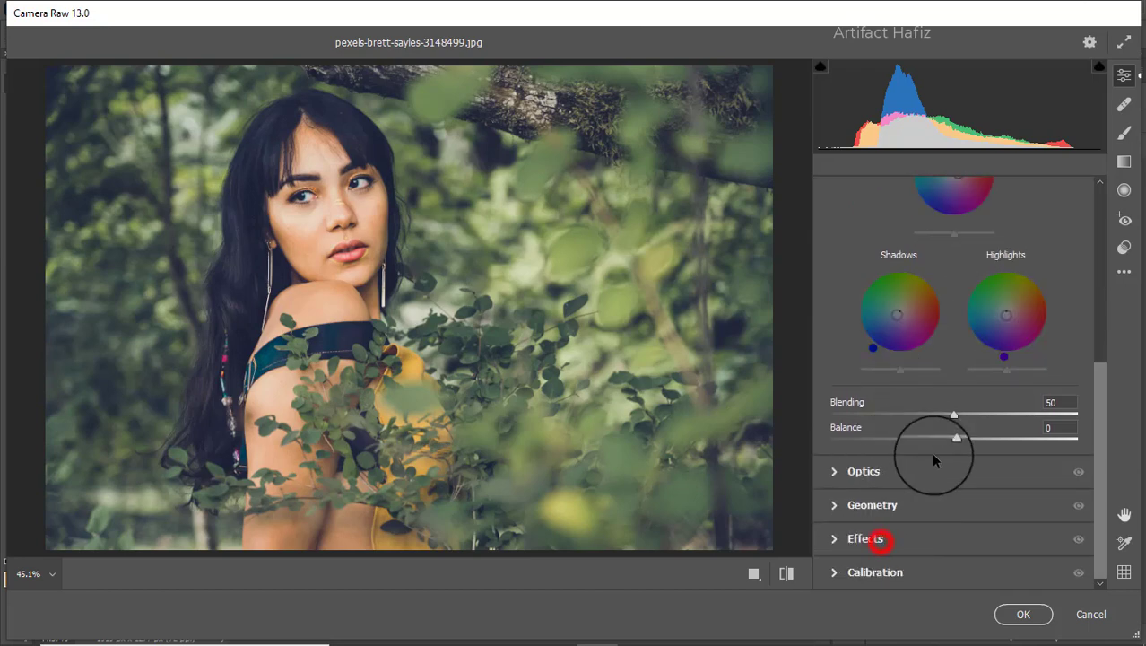
pyautogui.moveTo(954, 402)
pyautogui.mouseDown()
pyautogui.moveTo(936, 402)
pyautogui.moveTo(947, 408)
pyautogui.mouseUp()
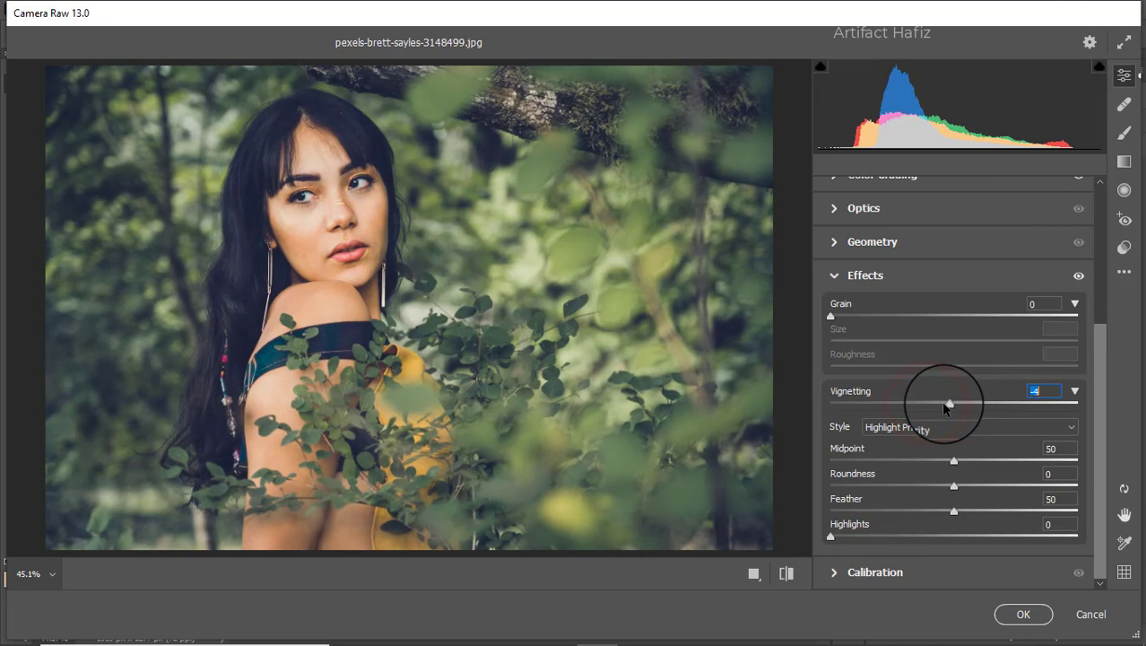
# Step: Calibrate the colors with Green Primary saturation at +41 and Red Primary saturation at -55
pyautogui.click(933, 571)
pyautogui.moveTo(954, 498); pyautogui.dragTo(1006, 499)
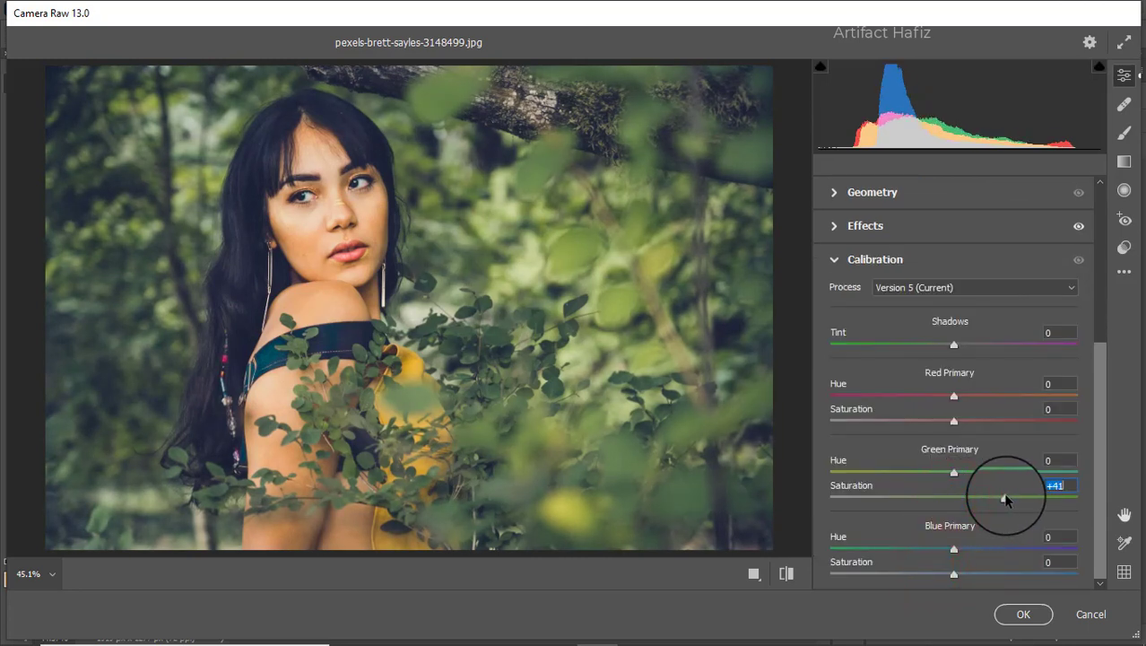
pyautogui.moveTo(954, 421); pyautogui.dragTo(924, 423)
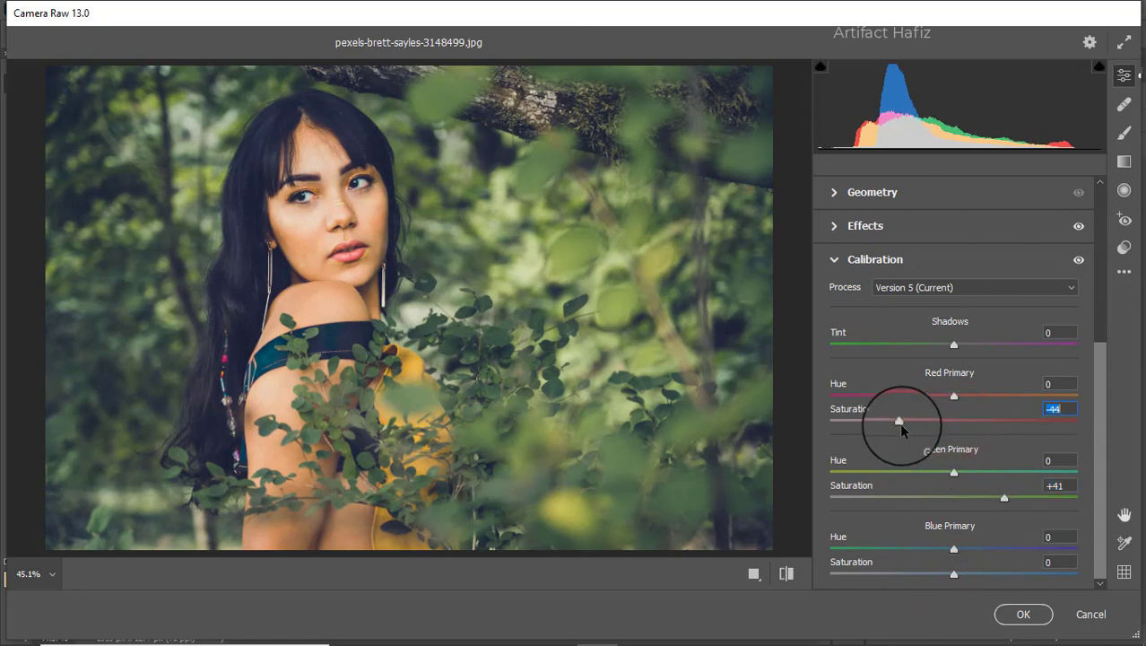
pyautogui.moveTo(899, 422); pyautogui.dragTo(885, 428)
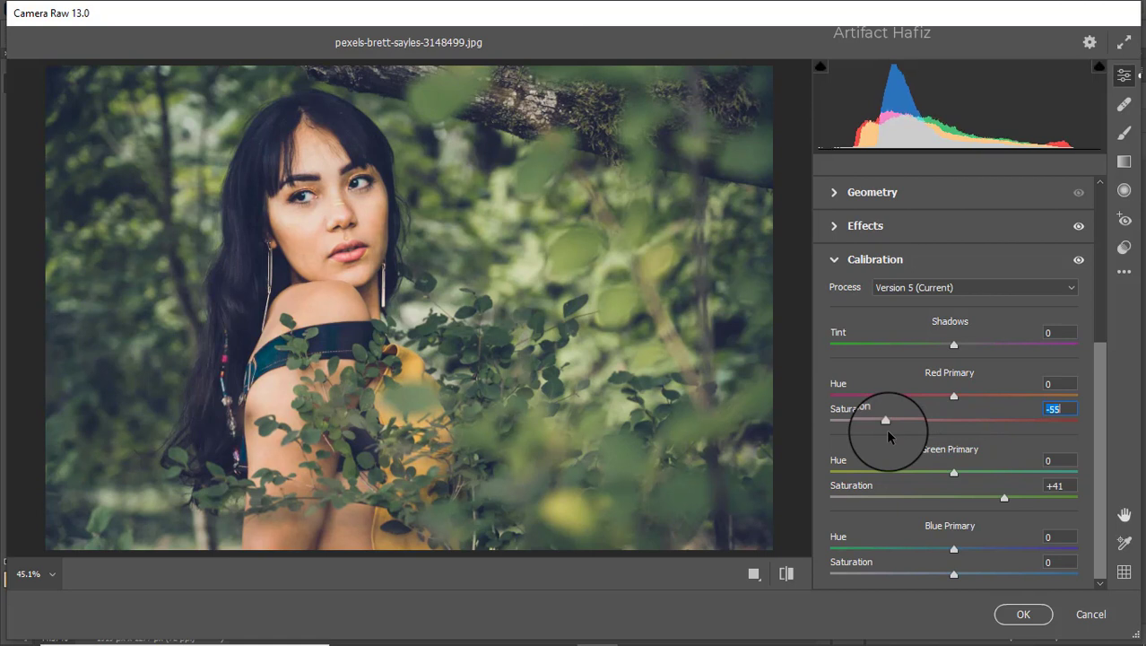
# Step: Refine the calibration by setting Red Primary saturation to -48 and Blue Primary saturation to -10
pyautogui.moveTo(885, 429); pyautogui.dragTo(894, 430)
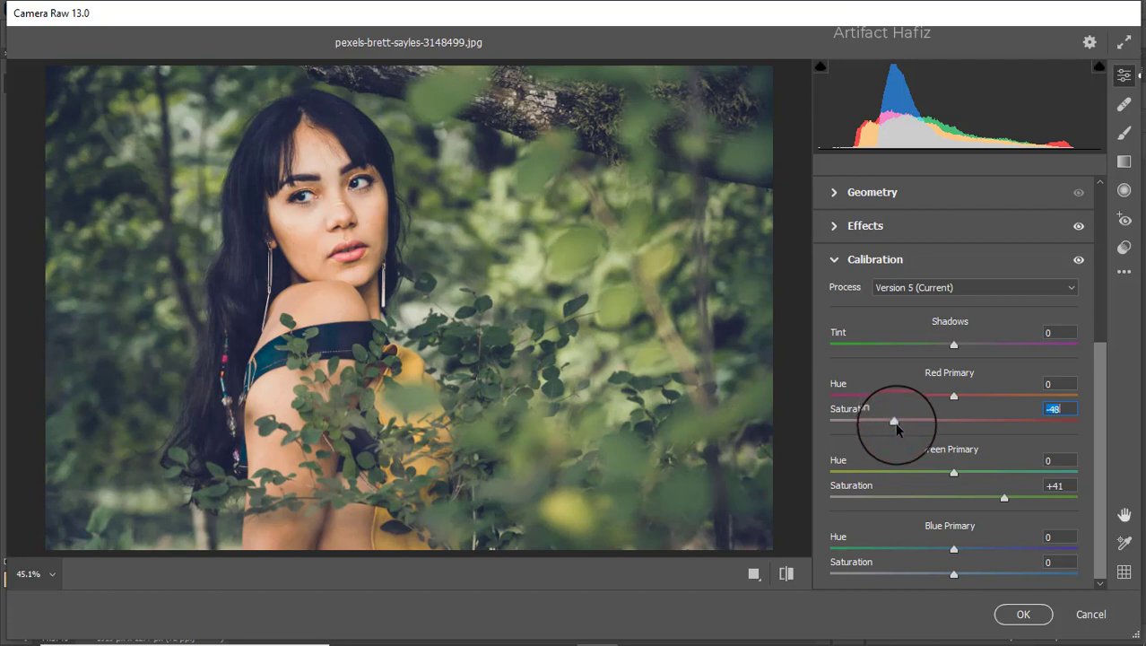
pyautogui.moveTo(953, 575); pyautogui.dragTo(1025, 575)
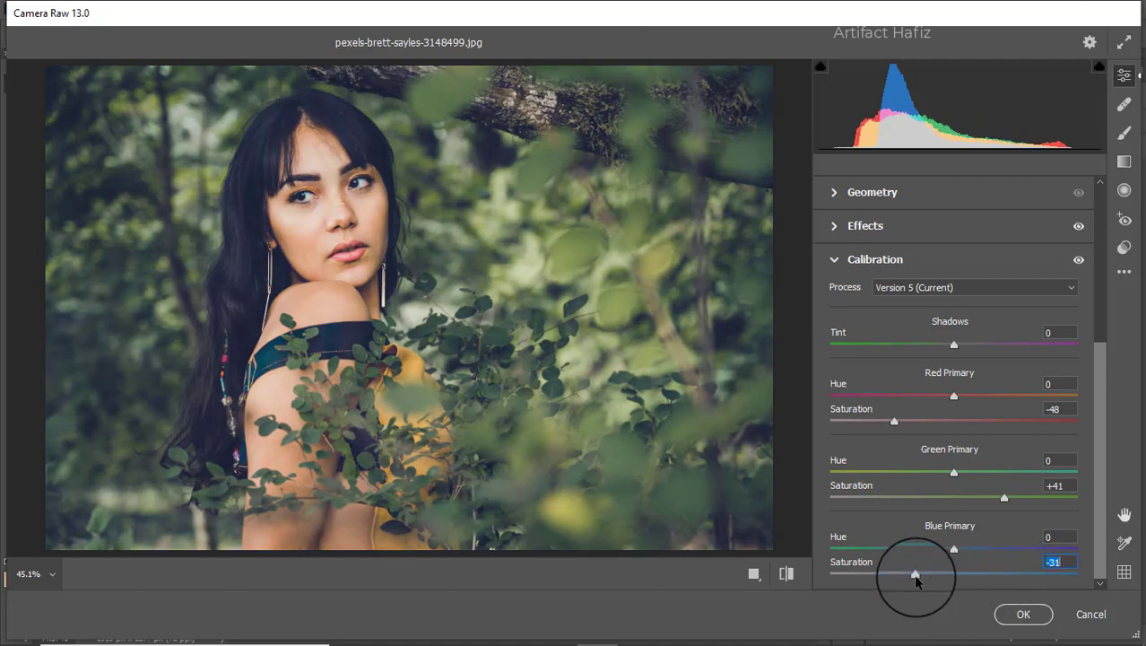
pyautogui.moveTo(958, 575); pyautogui.dragTo(943, 575)
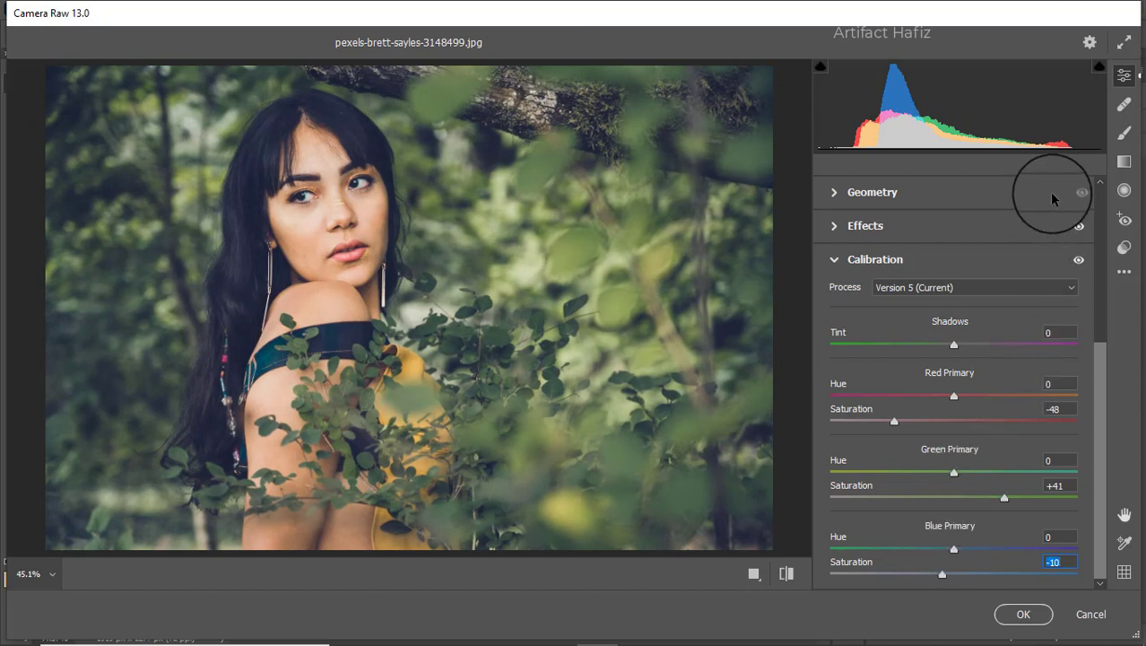
# Step: Add a graduated filter from the photo's upper-right area diagonally down to the yellow top, with Exposure +0.95
pyautogui.click(1124, 160)
pyautogui.moveTo(658, 82); pyautogui.dragTo(499, 363)
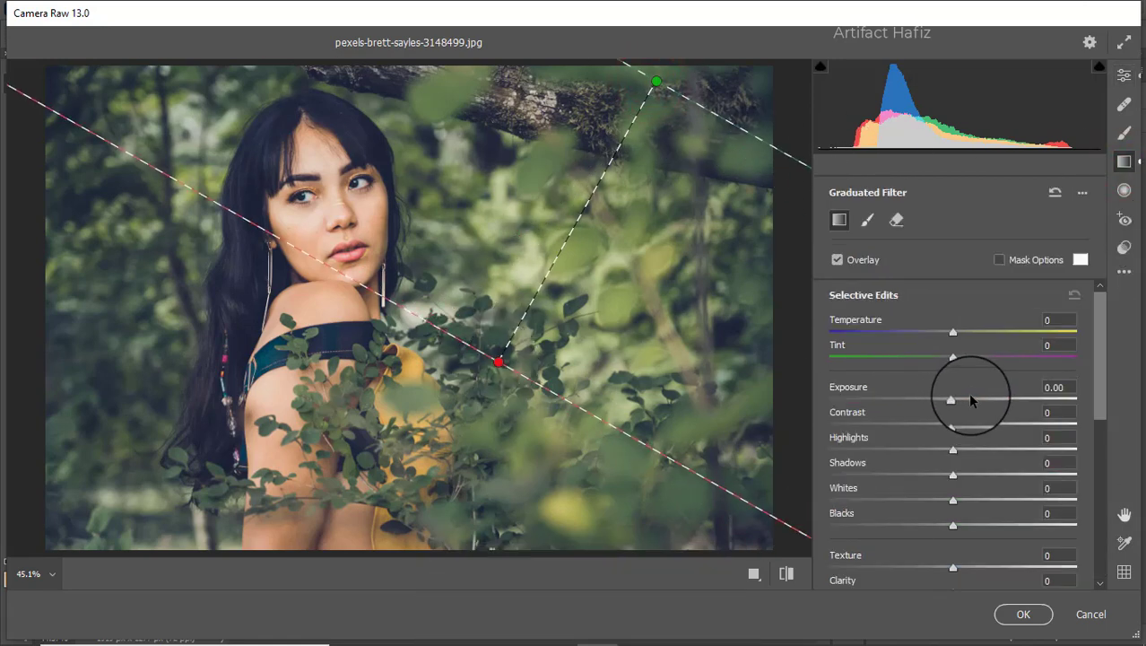
pyautogui.moveTo(953, 400); pyautogui.dragTo(982, 401)
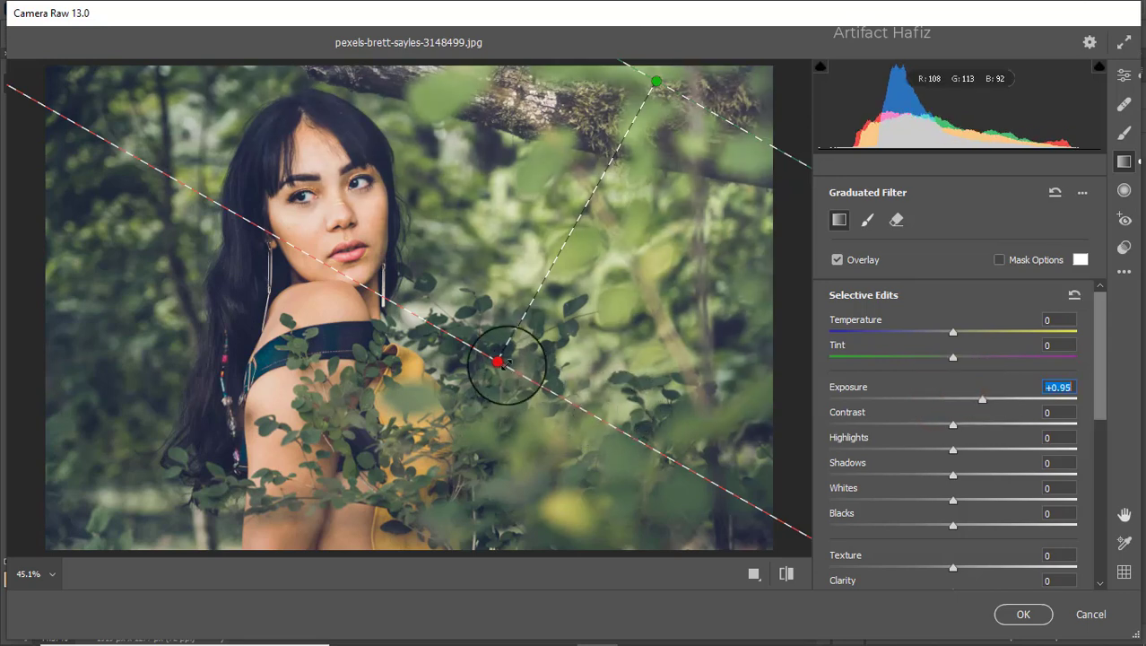
pyautogui.moveTo(500, 362); pyautogui.dragTo(432, 416)
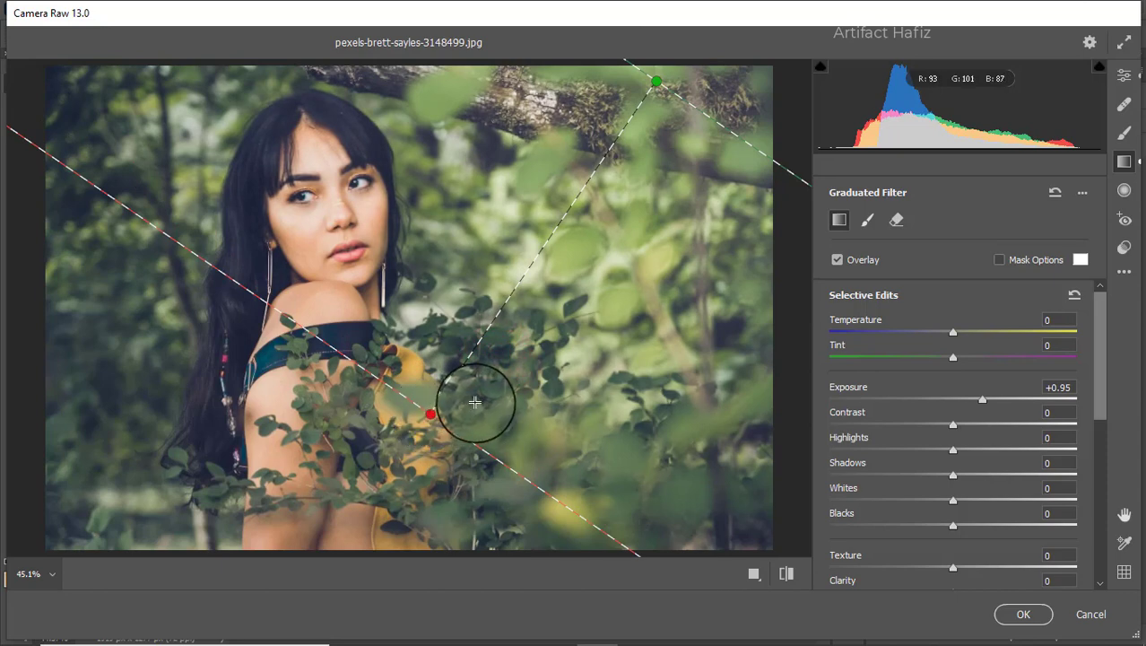
# Step: Add a second graduated filter from the photo's upper-left area down to the woman's shoulder, with Exposure +0.35
pyautogui.moveTo(133, 92); pyautogui.dragTo(266, 361)
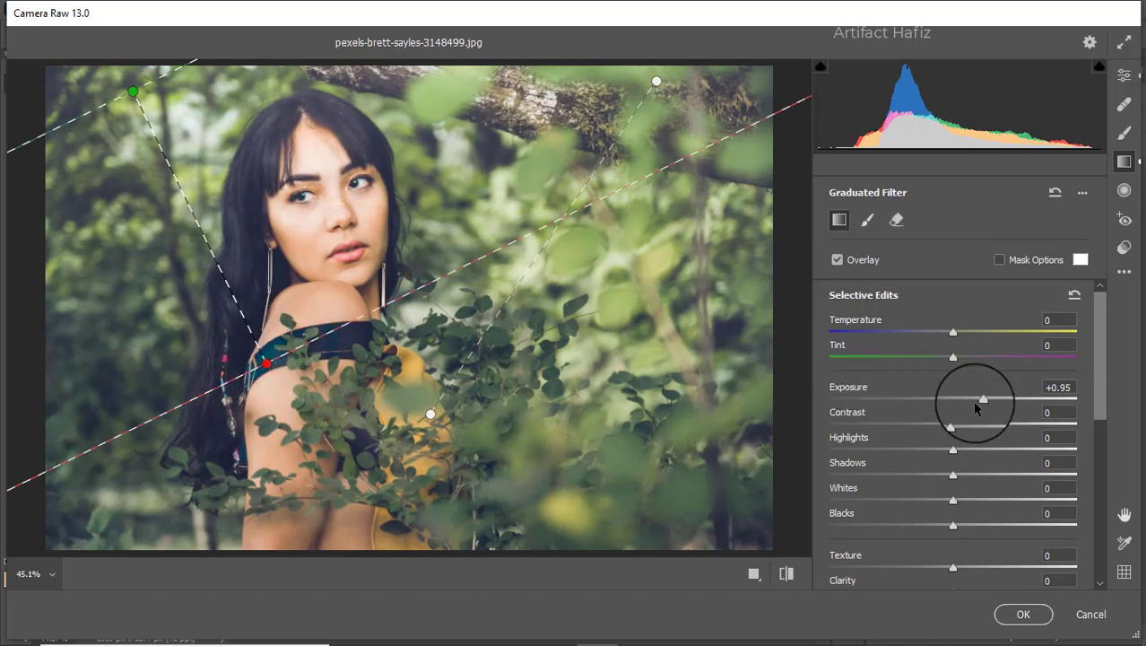
pyautogui.moveTo(980, 401)
pyautogui.mouseDown()
pyautogui.moveTo(960, 399)
pyautogui.moveTo(967, 405)
pyautogui.mouseUp()
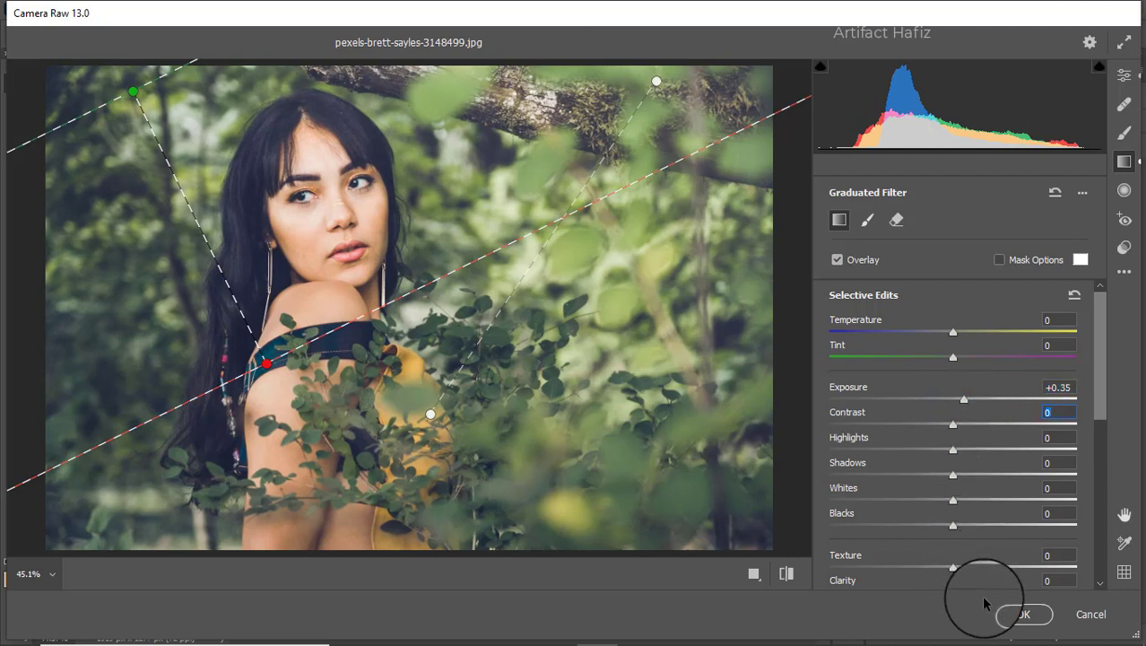
pyautogui.click(1125, 75)
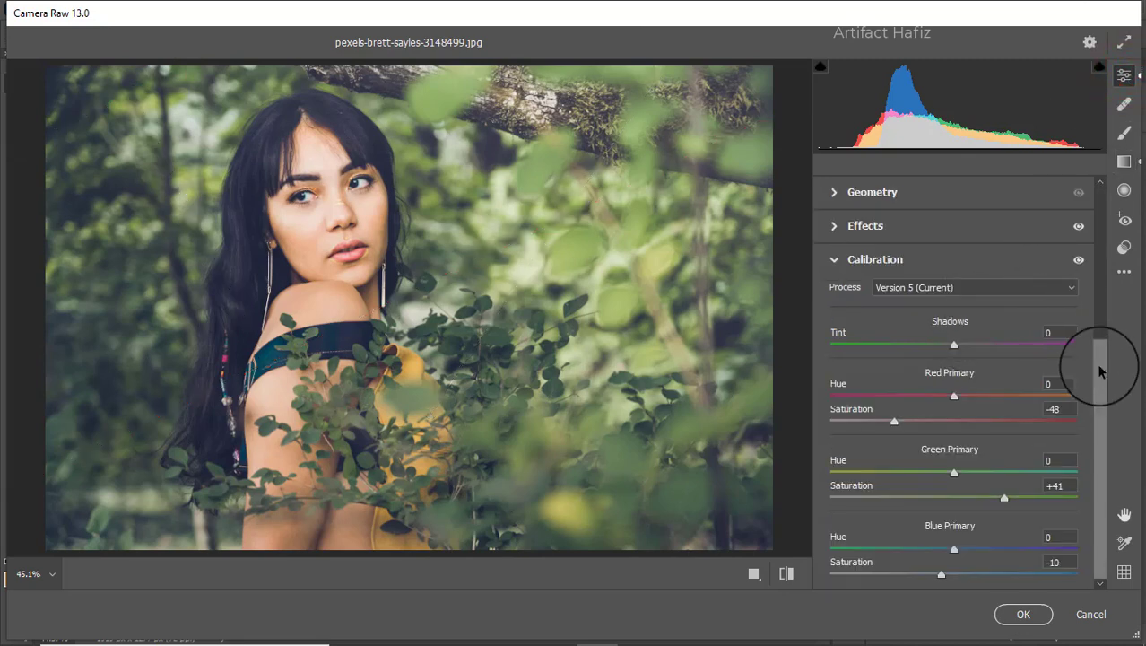
# Step: Lower the overall Exposure in the Basic adjustments to -0.70 and apply the Camera Raw filter to the layer
pyautogui.moveTo(1100, 370); pyautogui.dragTo(1101, 192)
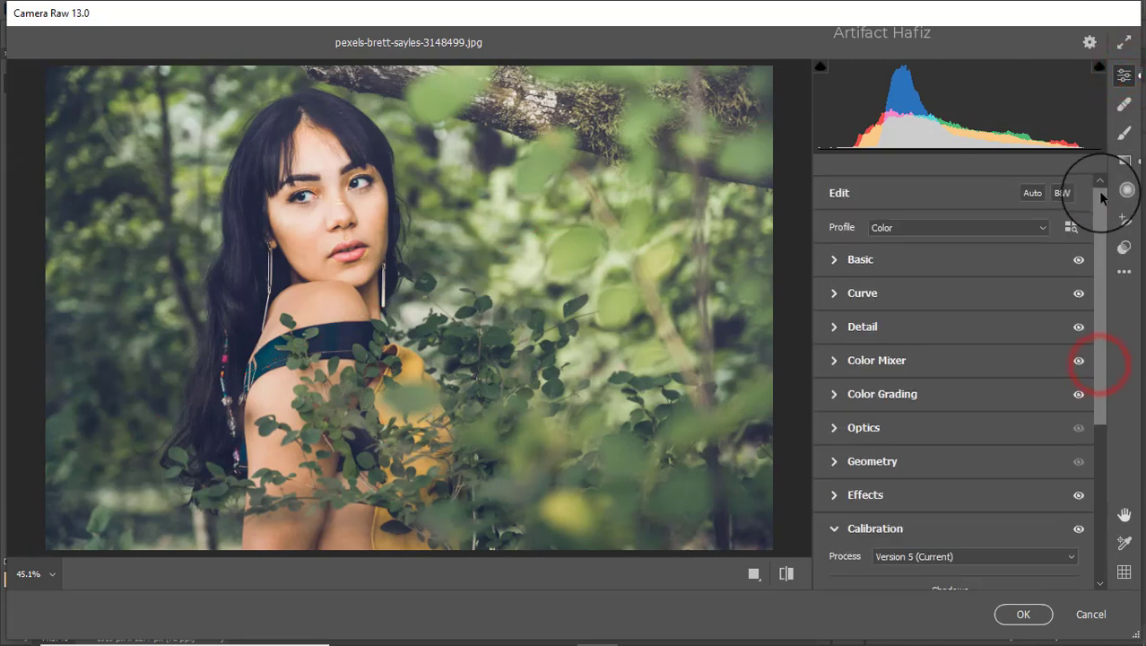
pyautogui.click(849, 270)
pyautogui.moveTo(949, 326); pyautogui.dragTo(937, 334)
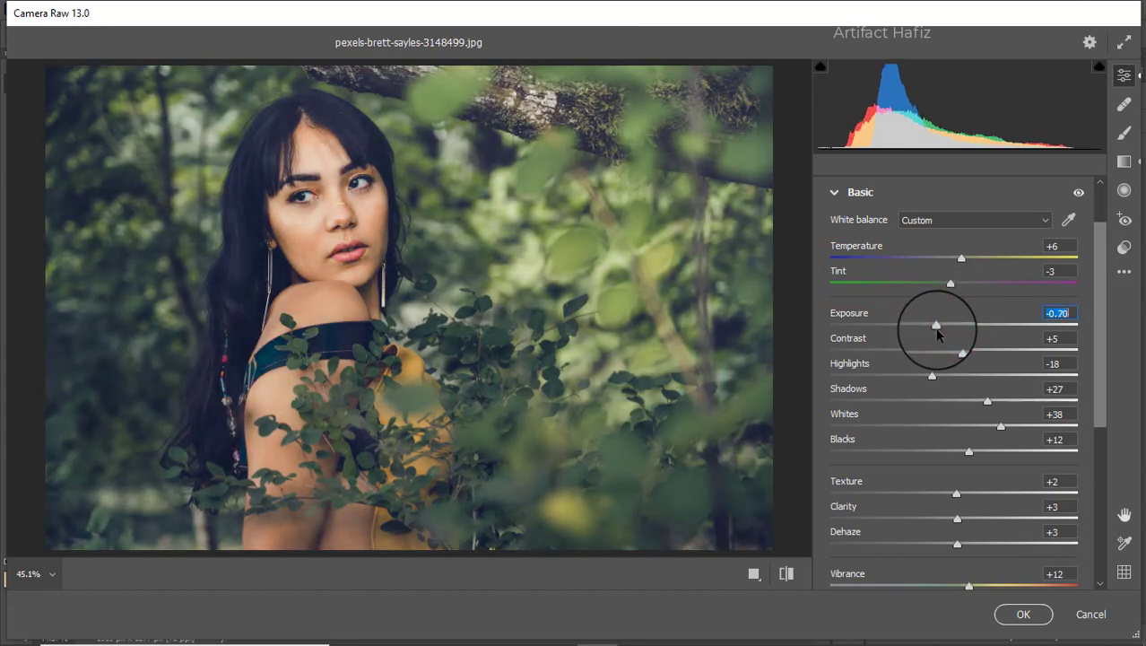
pyautogui.click(1003, 614)
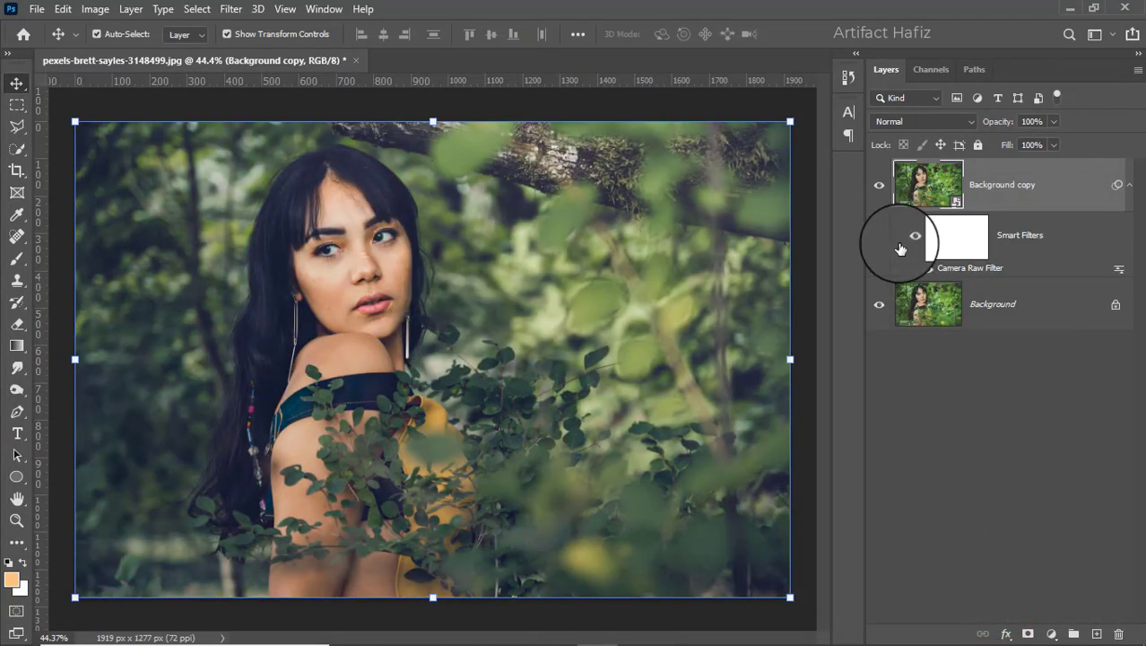
# Step: Toggle the visibility of the Background copy layer repeatedly to compare the photo before and after grading, leaving it shown
pyautogui.click(879, 186)
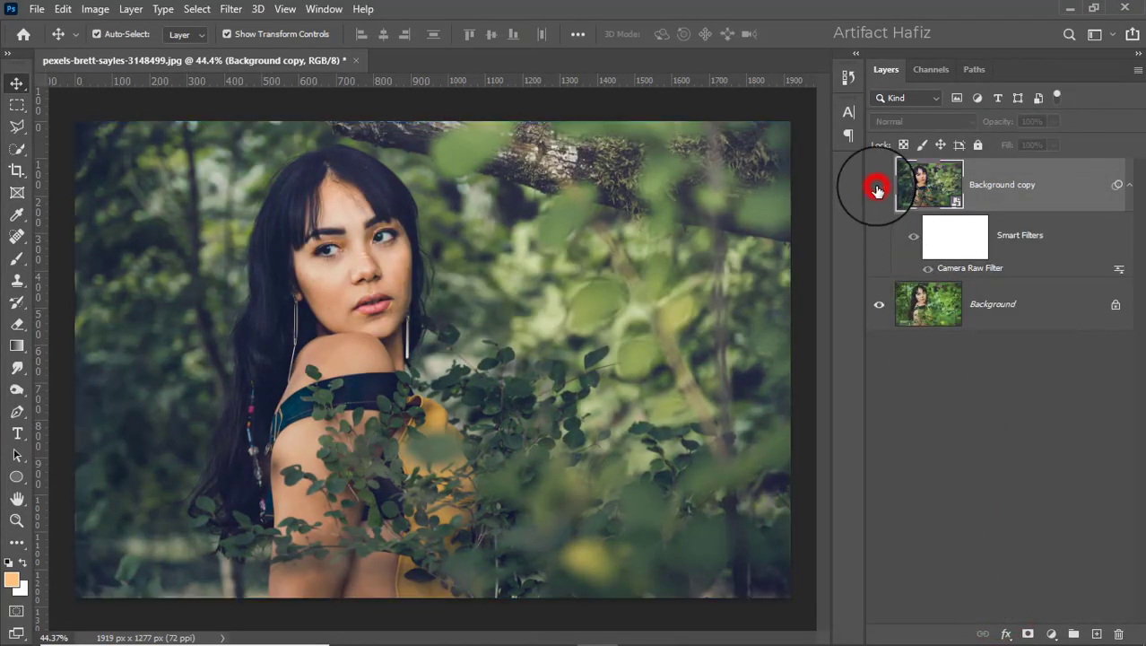
pyautogui.click(879, 185)
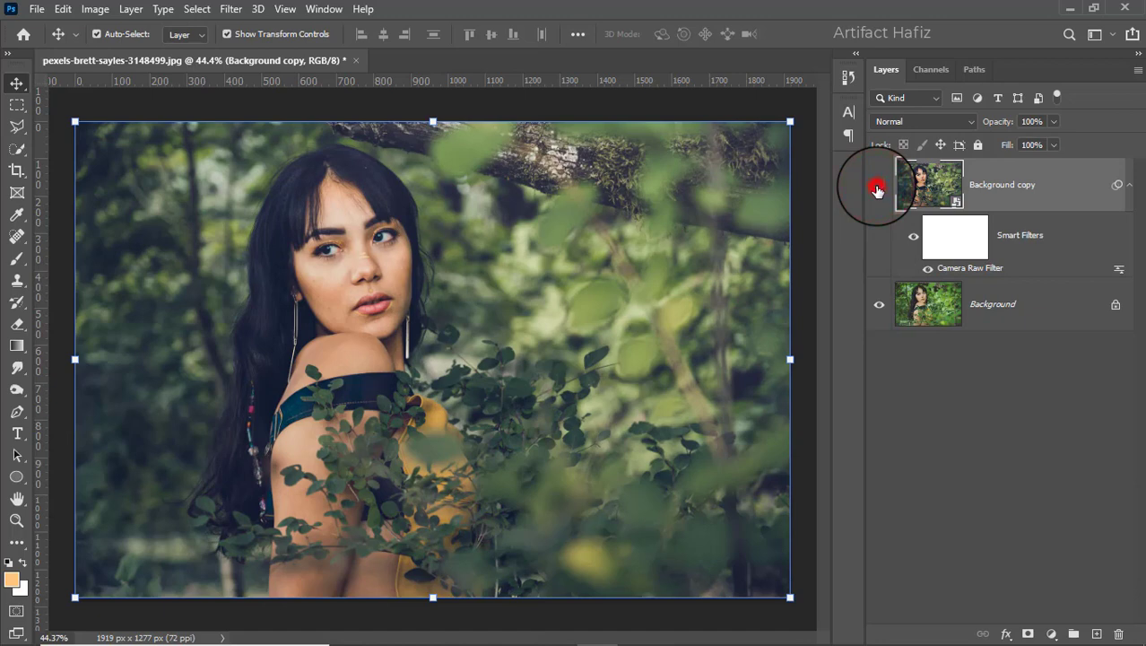
pyautogui.click(878, 186)
pyautogui.click(879, 187)
pyautogui.click(878, 187)
pyautogui.click(879, 187)
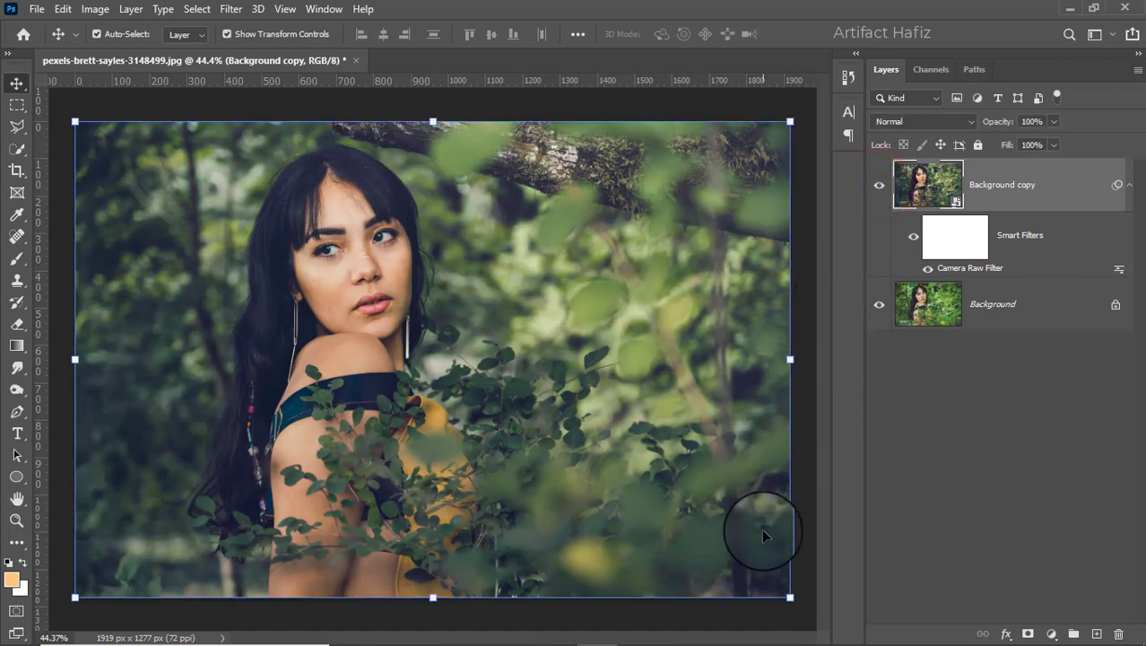